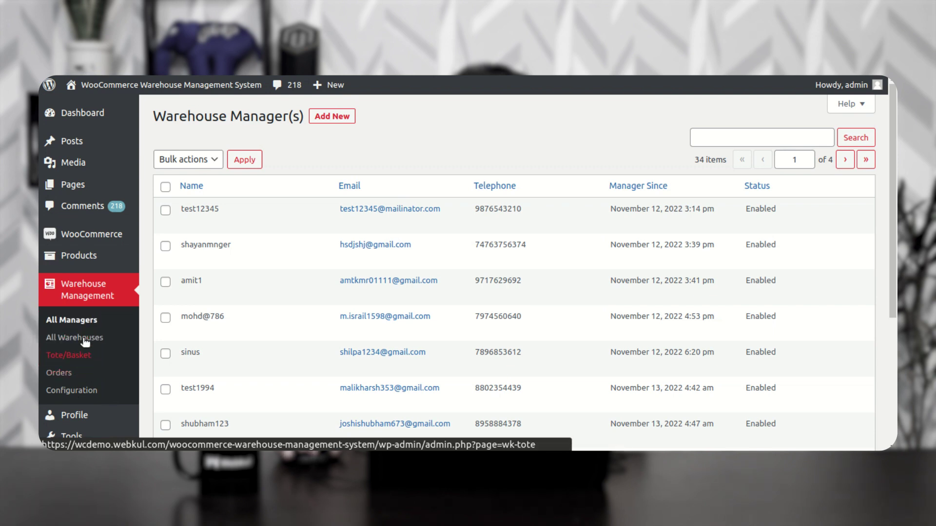
Open the Advance configuration tab showing the CSV tool for assigning products to warehouses.
{"action": "left_click", "coordinate": [88, 394]}
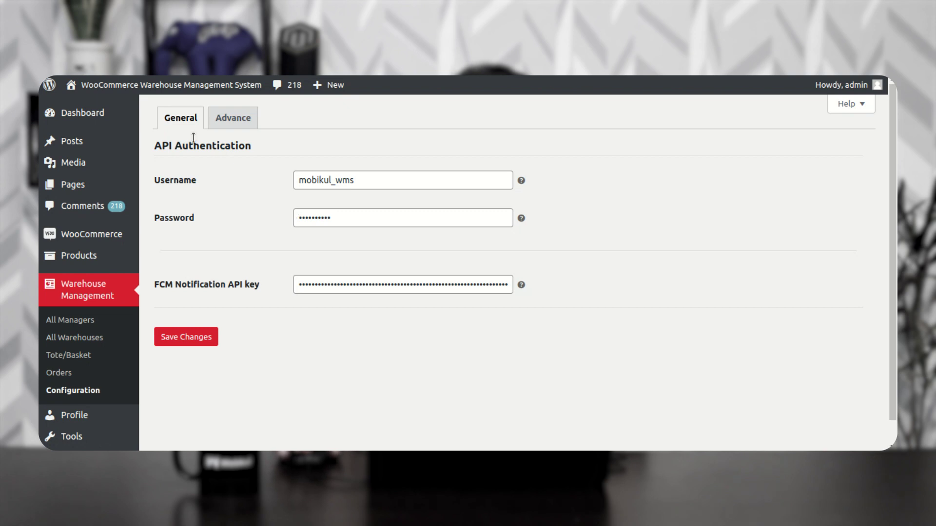
{"action": "left_click", "coordinate": [235, 118]}
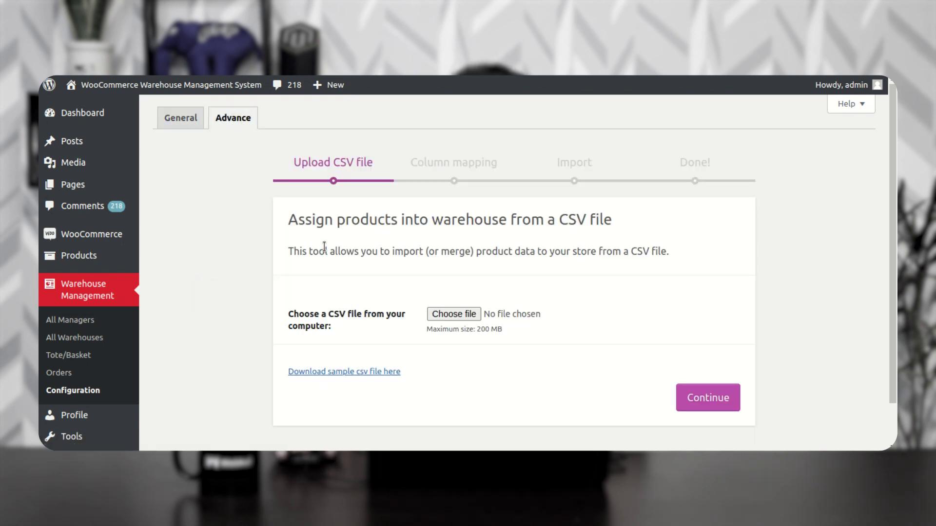
{"action": "left_click_drag", "start_coordinate": [285, 218], "coordinate": [603, 219]}
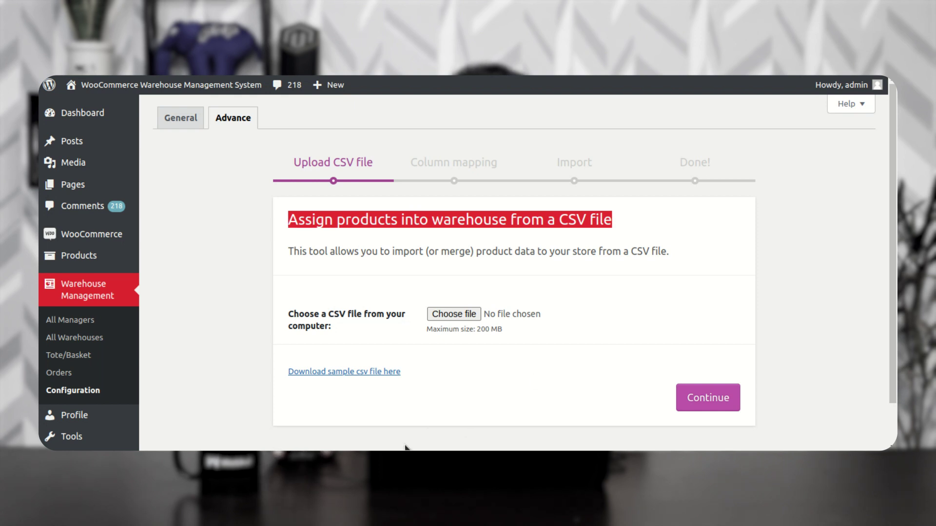
Download the sample warehouse products CSV, open it in a spreadsheet, and review the wizard steps.
{"action": "left_click", "coordinate": [388, 372]}
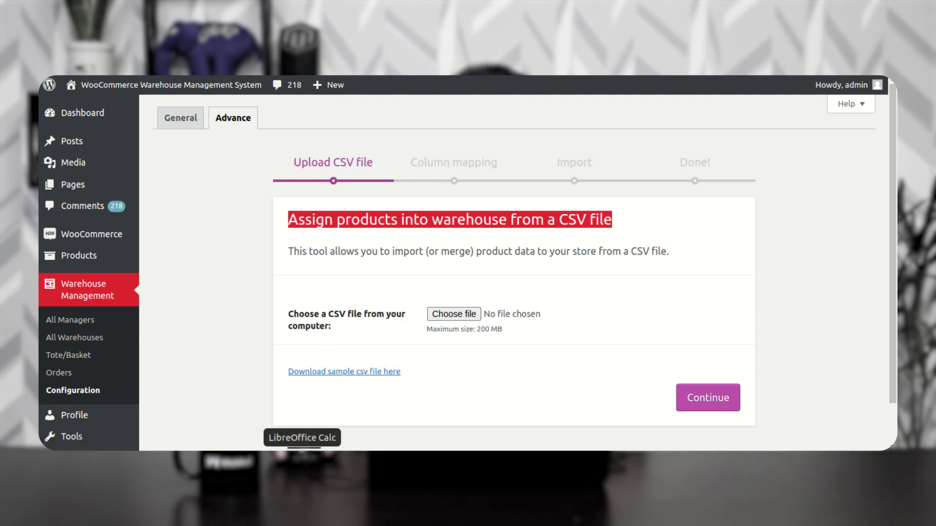
{"action": "left_click", "coordinate": [303, 449]}
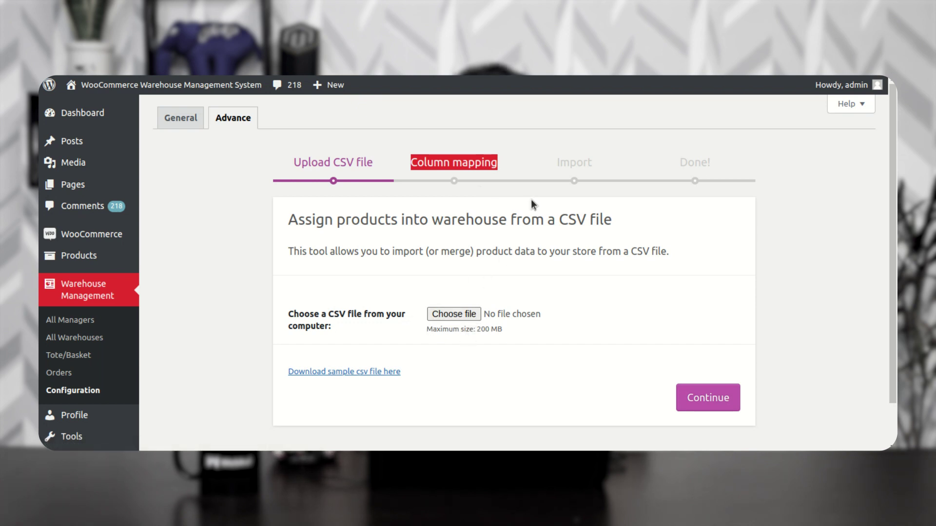
{"action": "left_click_drag", "start_coordinate": [556, 161], "coordinate": [593, 162]}
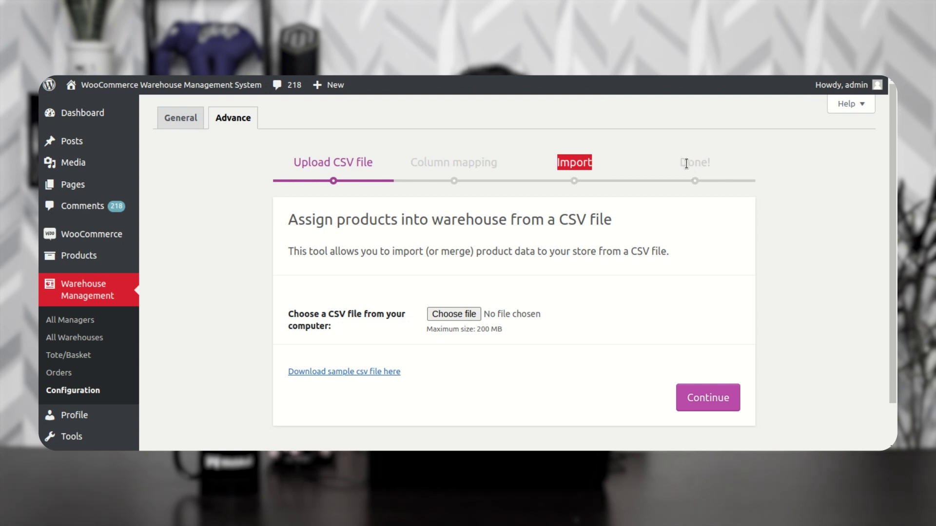
{"action": "left_click_drag", "start_coordinate": [679, 163], "coordinate": [714, 163]}
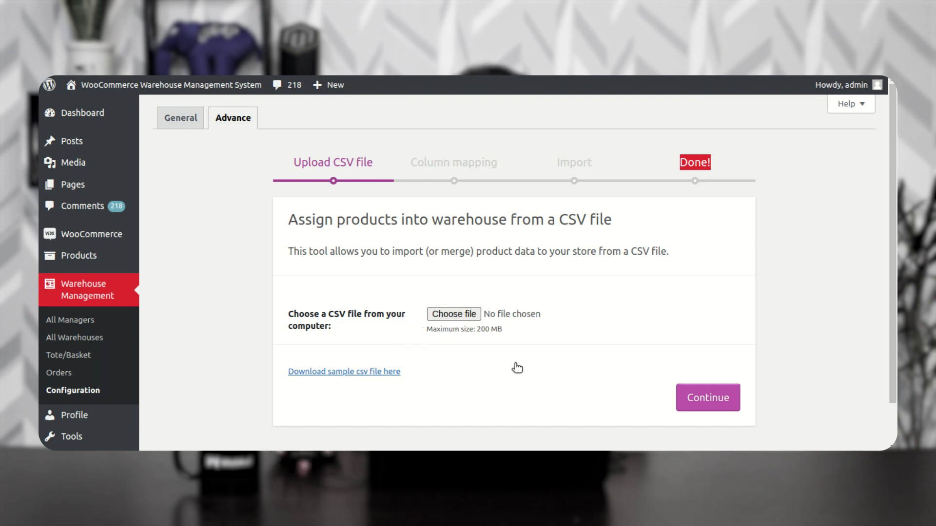
Upload sample_warehouse_products.csv from Downloads and continue to the column mapping step.
{"action": "left_click", "coordinate": [451, 314]}
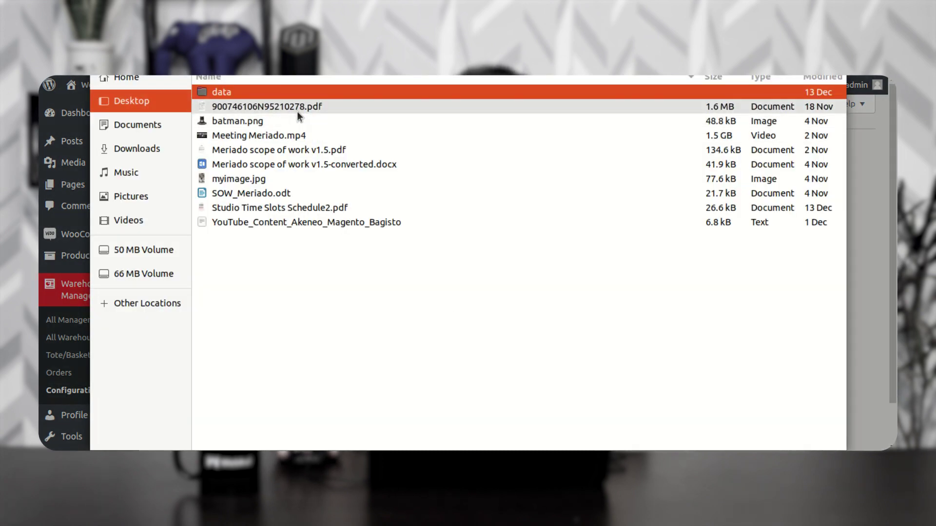
{"action": "left_click", "coordinate": [147, 147]}
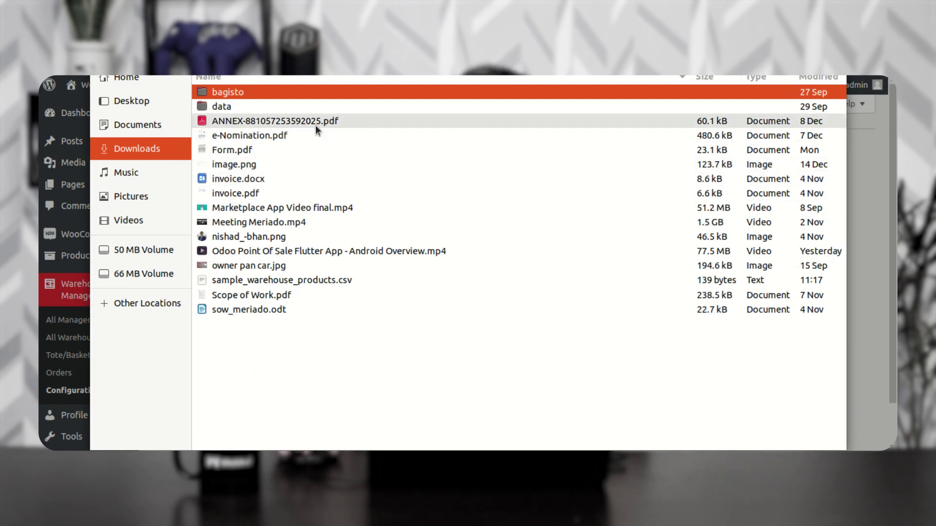
{"action": "double_click", "coordinate": [270, 282]}
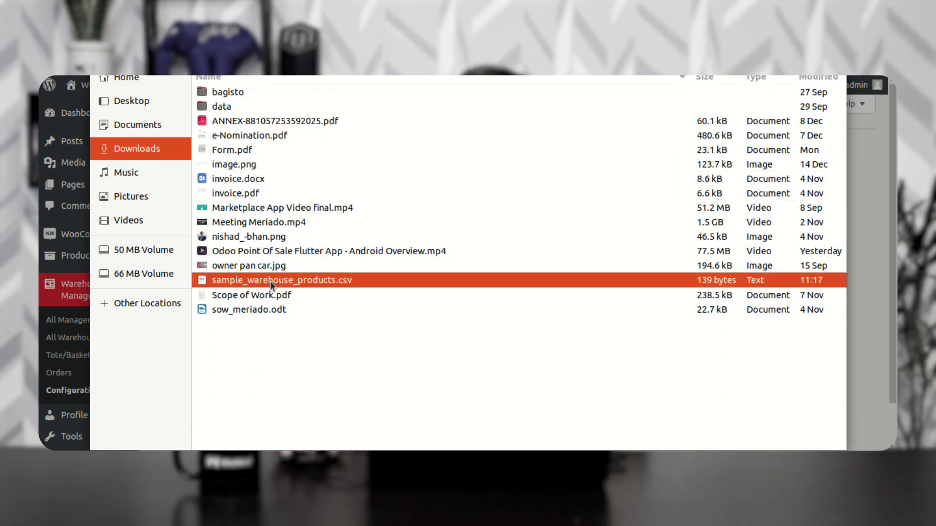
{"action": "left_click", "coordinate": [698, 400]}
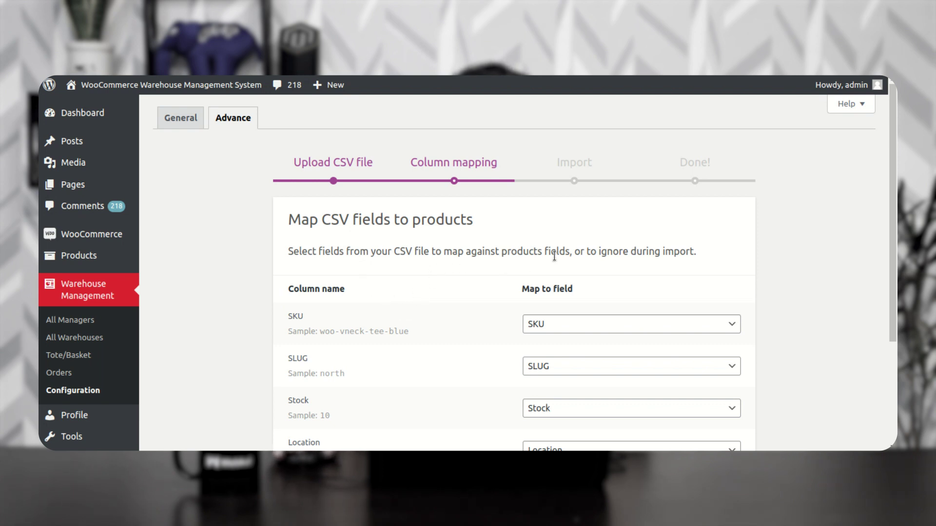
Keep SKU and Location mapped to their matching fields and run the importer.
{"action": "scroll", "coordinate": [572, 259], "scroll_direction": "down", "scroll_amount": 2}
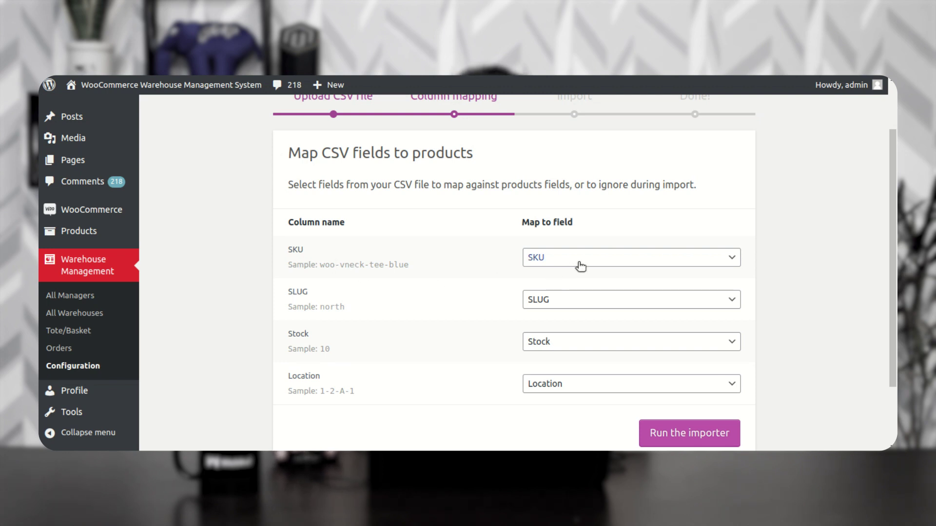
{"action": "left_click", "coordinate": [583, 265]}
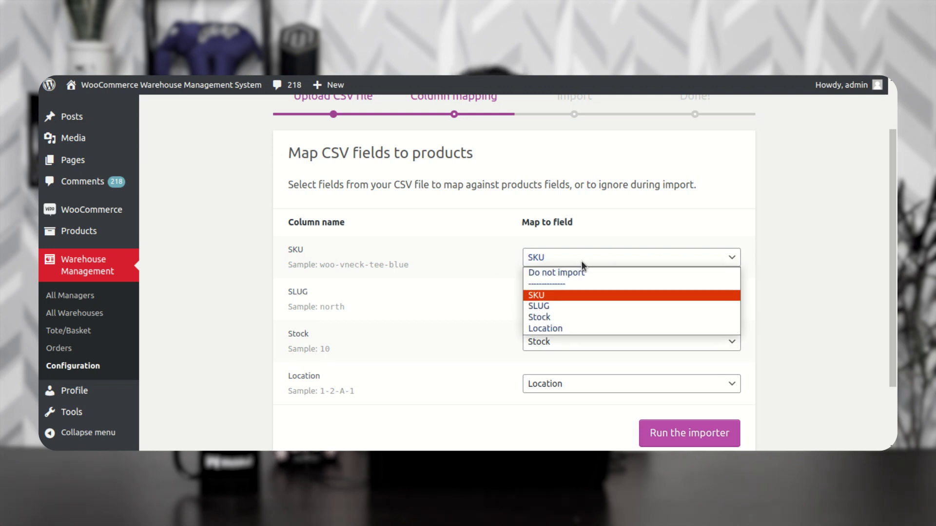
{"action": "left_click", "coordinate": [573, 295]}
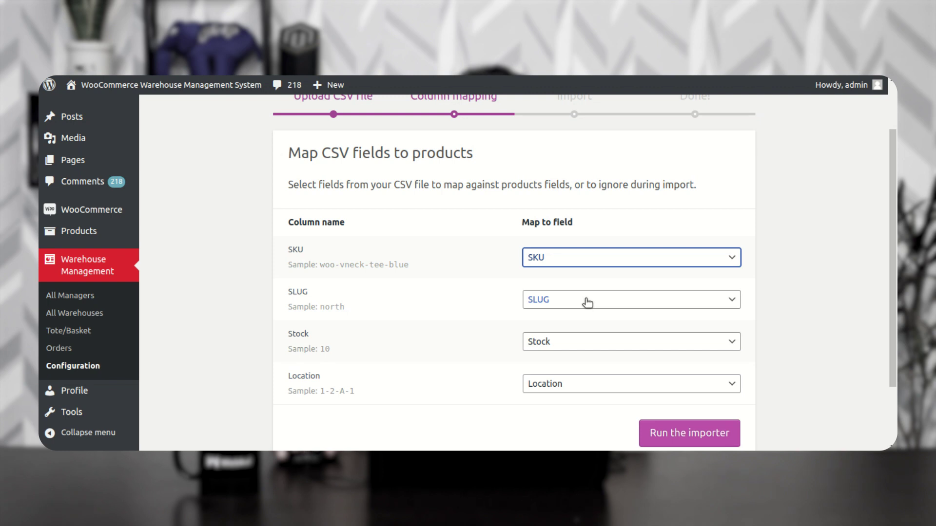
{"action": "left_click", "coordinate": [578, 385]}
{"action": "left_click", "coordinate": [578, 386]}
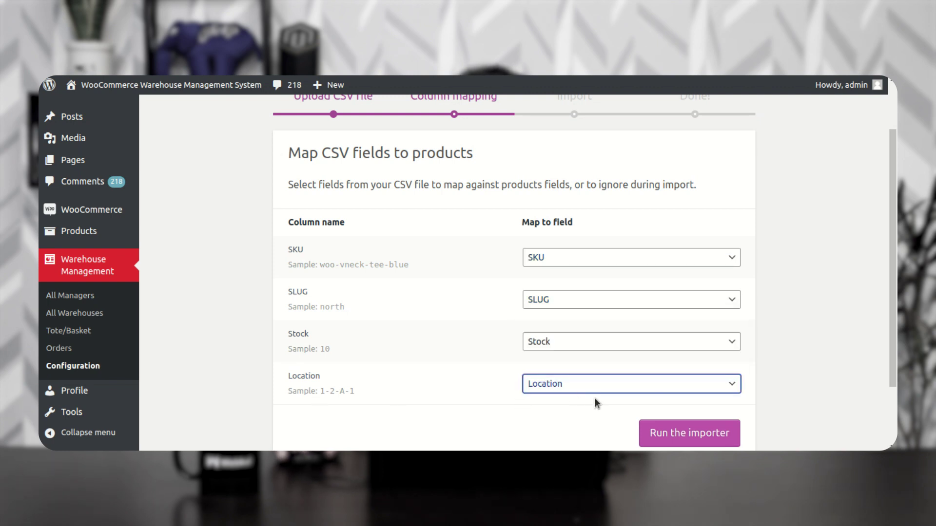
{"action": "left_click", "coordinate": [680, 434]}
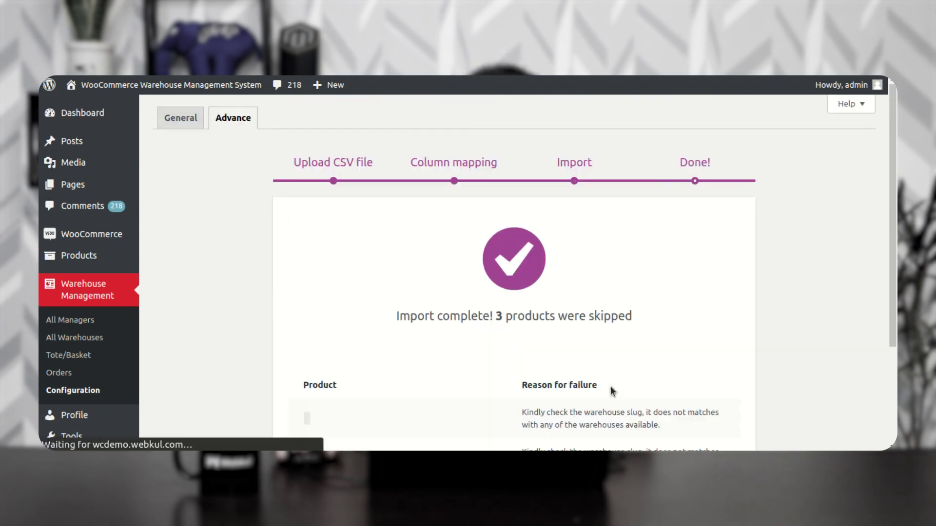
{"action": "left_click_drag", "start_coordinate": [410, 317], "coordinate": [632, 317]}
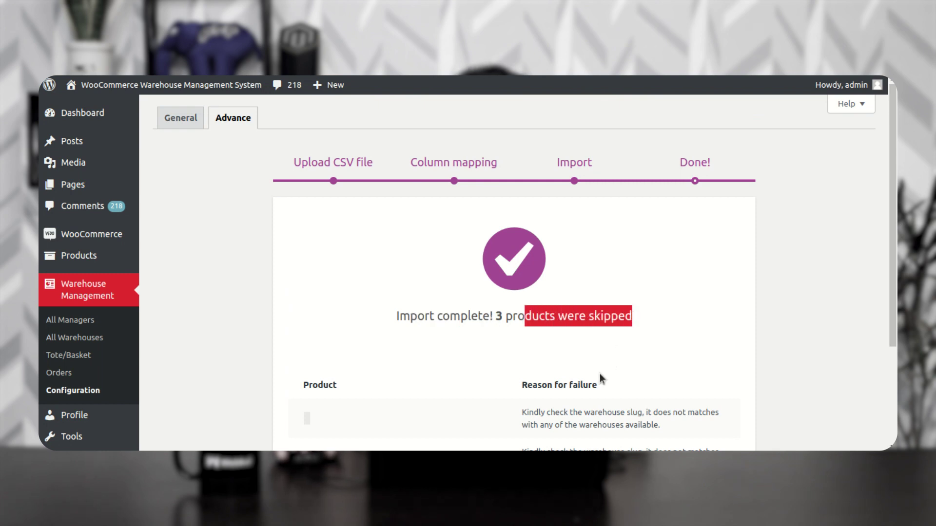
{"action": "scroll", "coordinate": [599, 374], "scroll_direction": "down", "scroll_amount": 3}
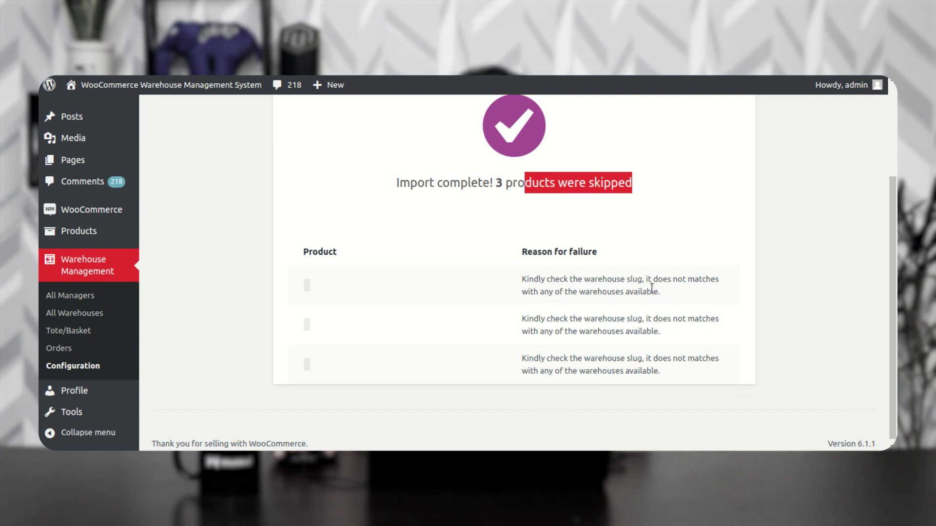
{"action": "left_click_drag", "start_coordinate": [663, 278], "coordinate": [701, 279]}
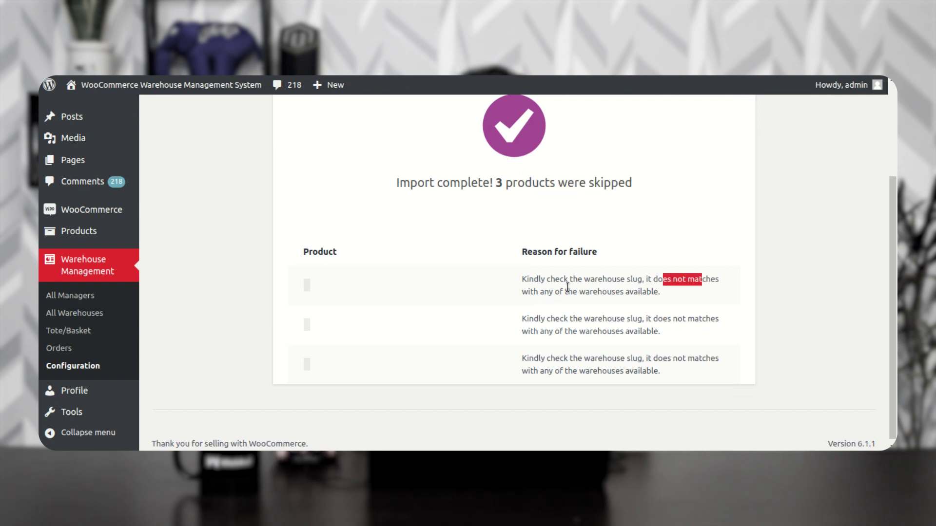
{"action": "left_click_drag", "start_coordinate": [568, 292], "coordinate": [659, 292]}
{"action": "left_click", "coordinate": [650, 292]}
{"action": "scroll", "coordinate": [616, 309], "scroll_direction": "up", "scroll_amount": 3}
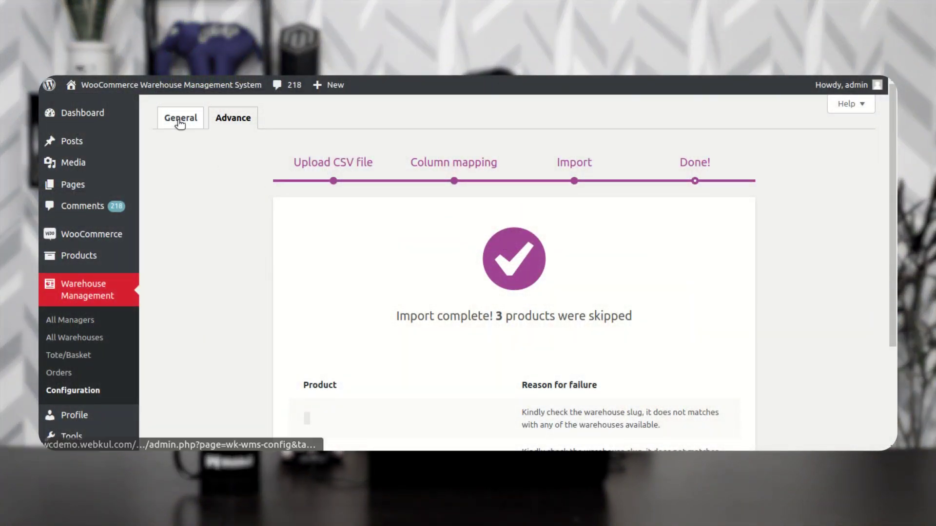
Return to the General tab, sign back in with the admin password, and open All Managers.
{"action": "left_click", "coordinate": [180, 123]}
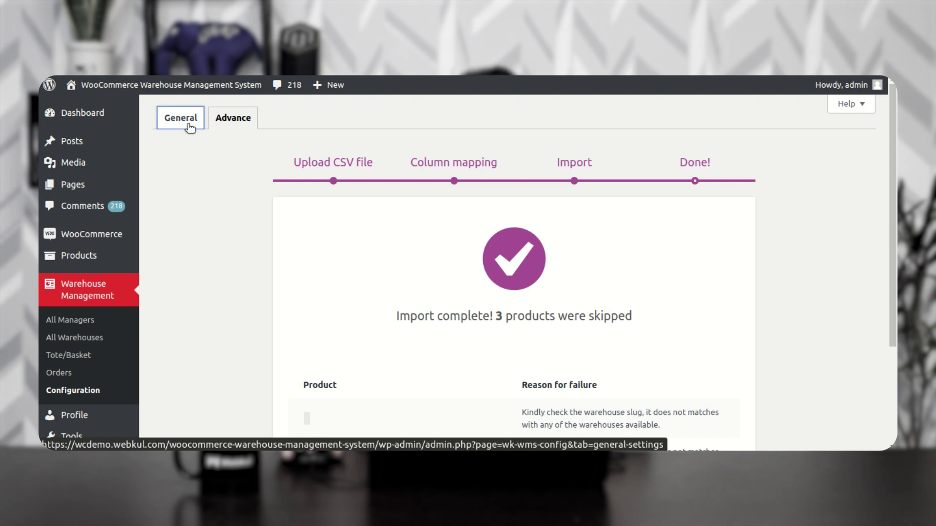
{"action": "left_click", "coordinate": [531, 314]}
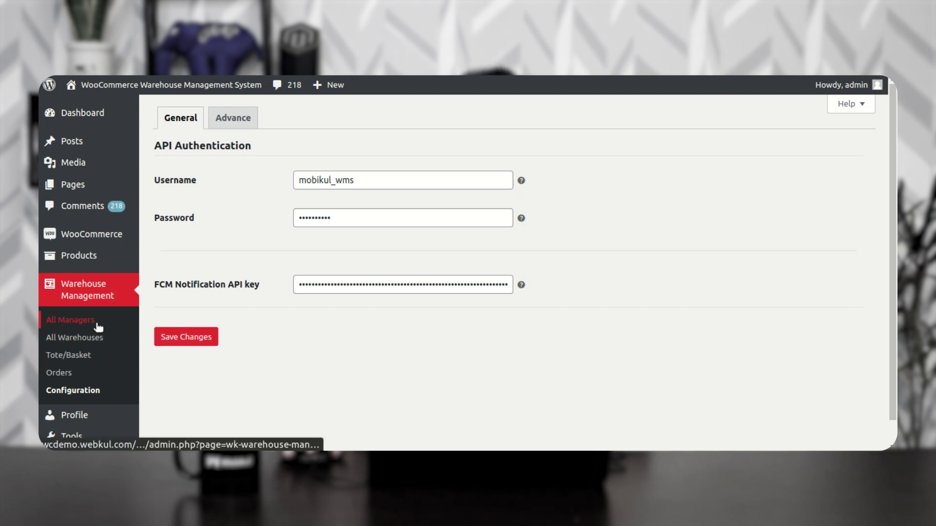
{"action": "left_click", "coordinate": [77, 323]}
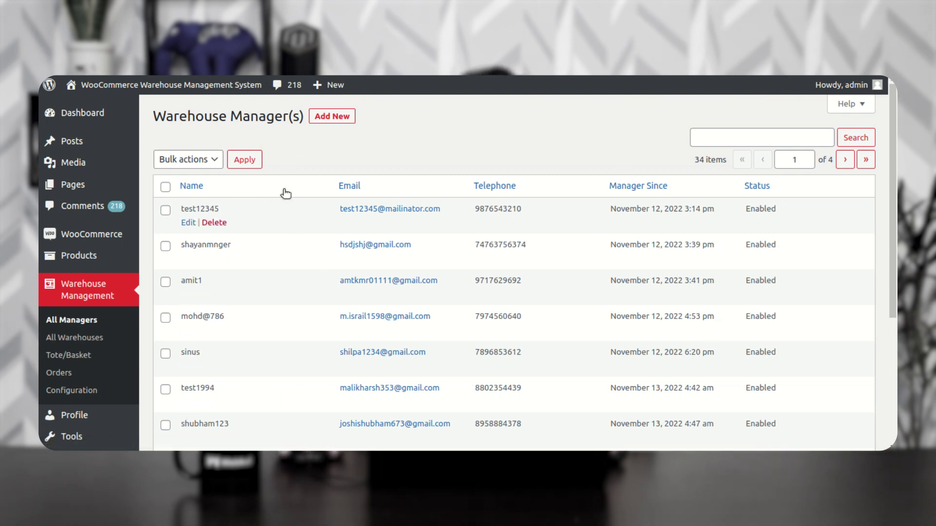
Start a new manager and enter the username, first name, last name and e-mail address.
{"action": "left_click", "coordinate": [326, 116]}
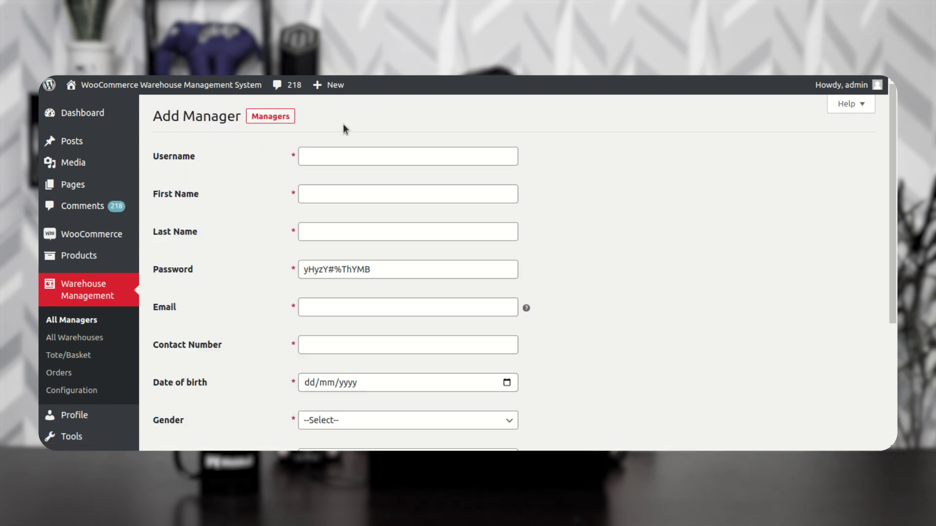
{"action": "left_click", "coordinate": [322, 160]}
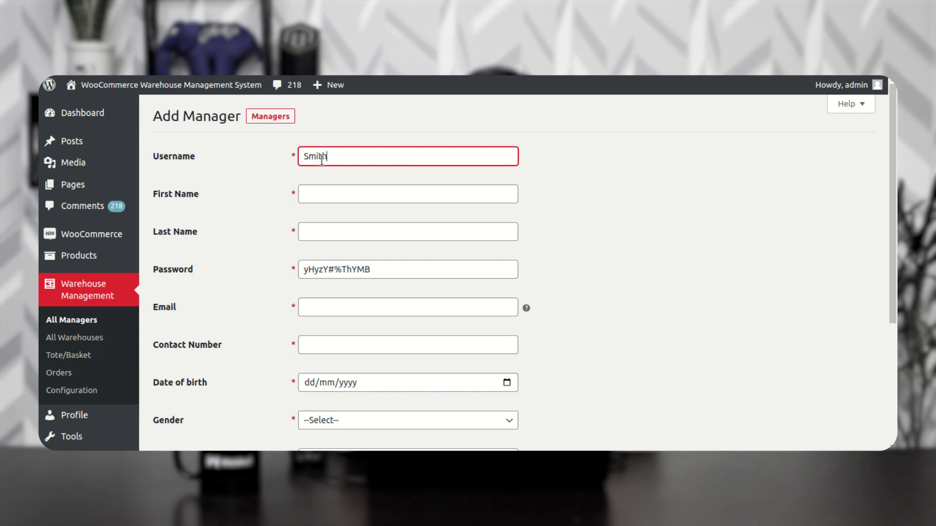
{"action": "left_click", "coordinate": [331, 196]}
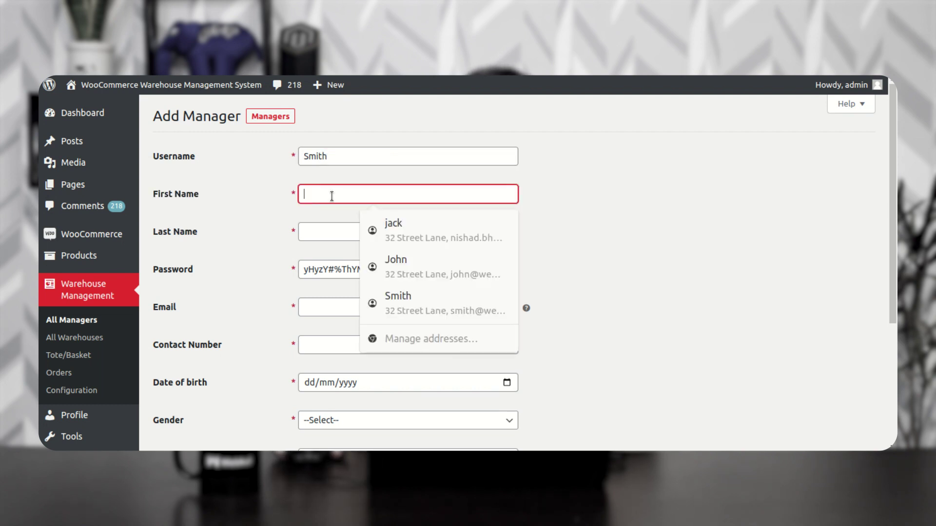
{"action": "type", "text": "Smith"}
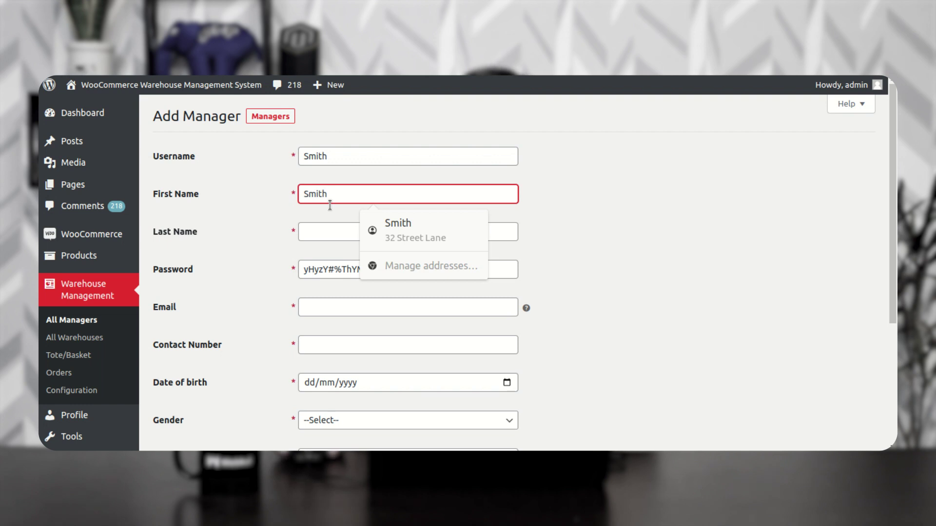
{"action": "left_click", "coordinate": [323, 229]}
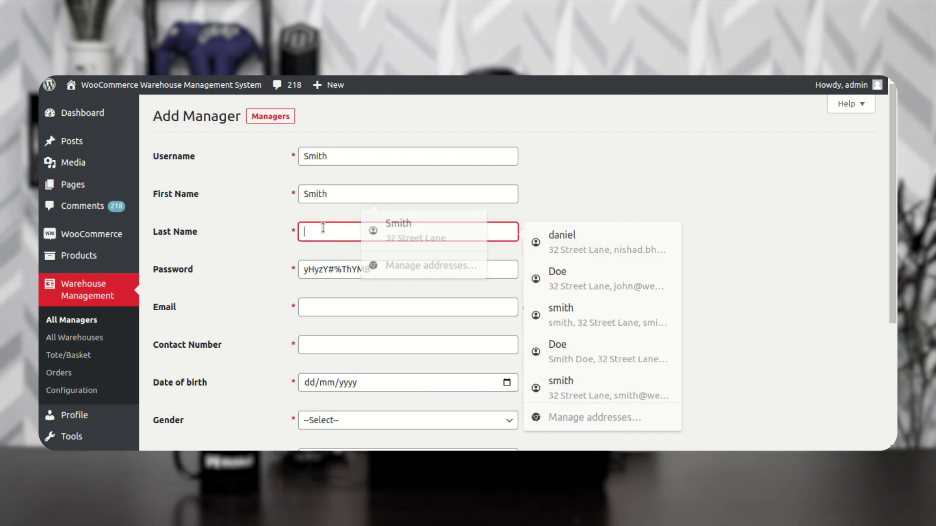
{"action": "type", "text": "Doe"}
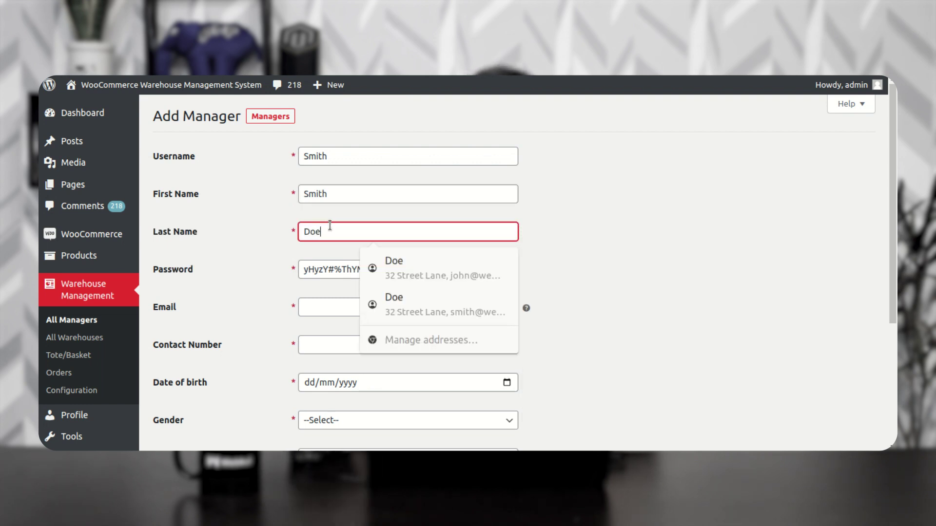
{"action": "left_click", "coordinate": [273, 253]}
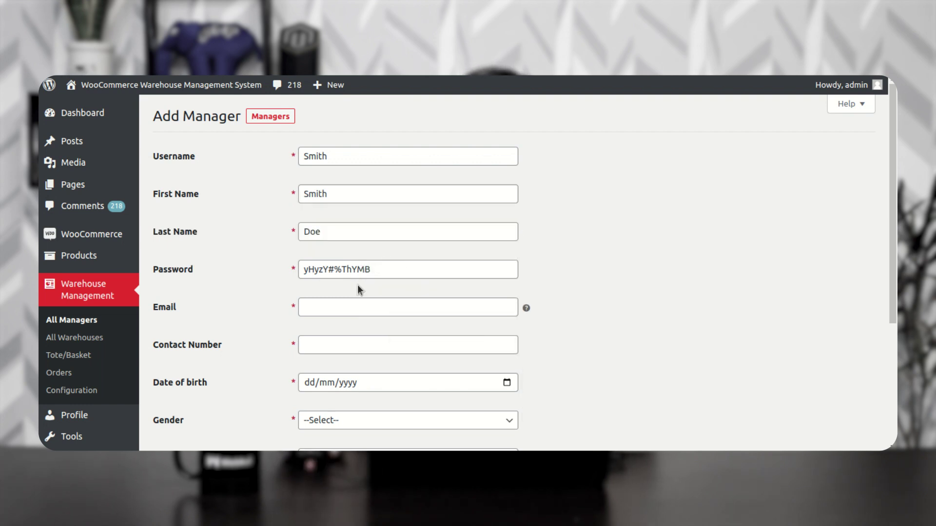
{"action": "left_click", "coordinate": [354, 308]}
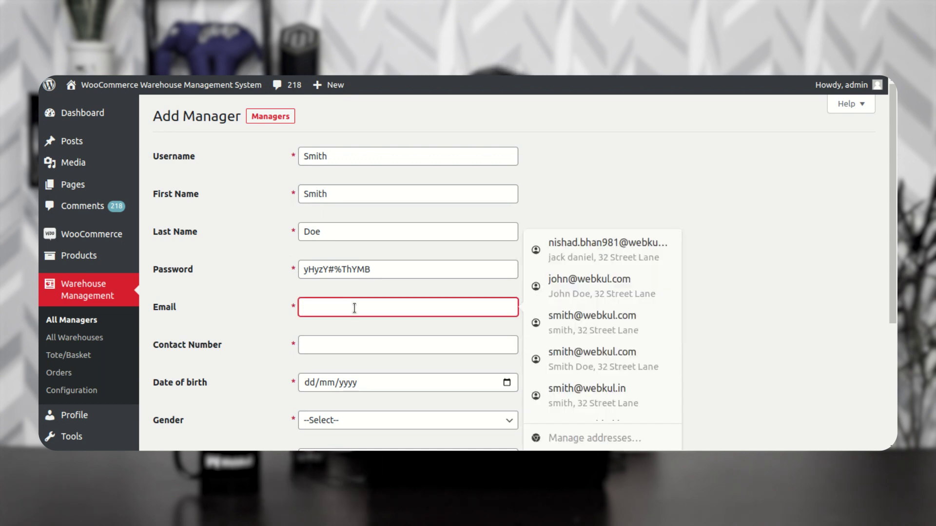
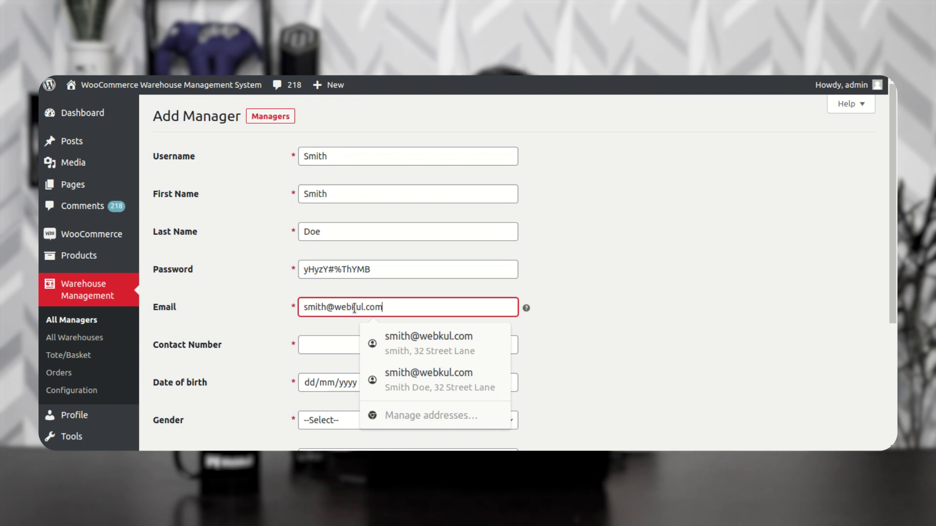
{"action": "left_click", "coordinate": [614, 287]}
Enter the manager's contact number, set birth date 1 December 2022, and choose gender Male.
{"action": "scroll", "coordinate": [597, 292], "scroll_direction": "down", "scroll_amount": 2}
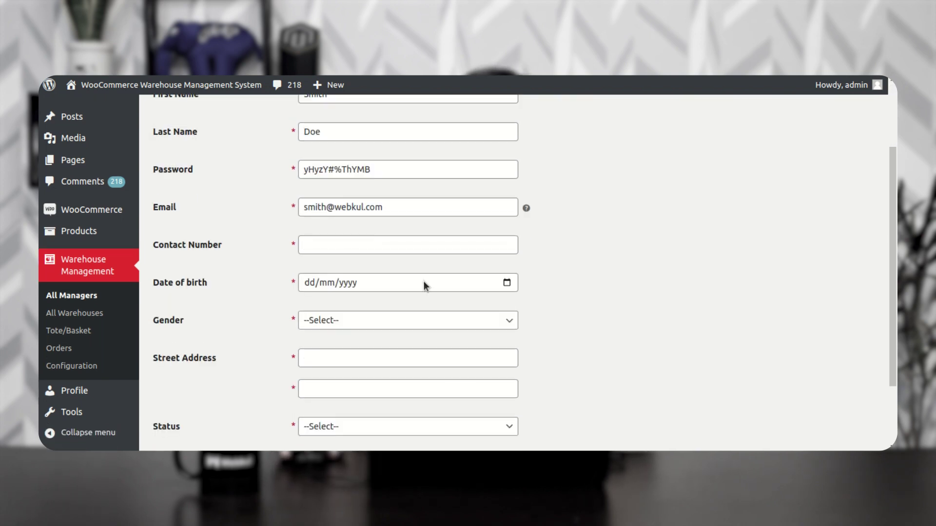
{"action": "left_click", "coordinate": [351, 244]}
{"action": "type", "text": "0987654321"}
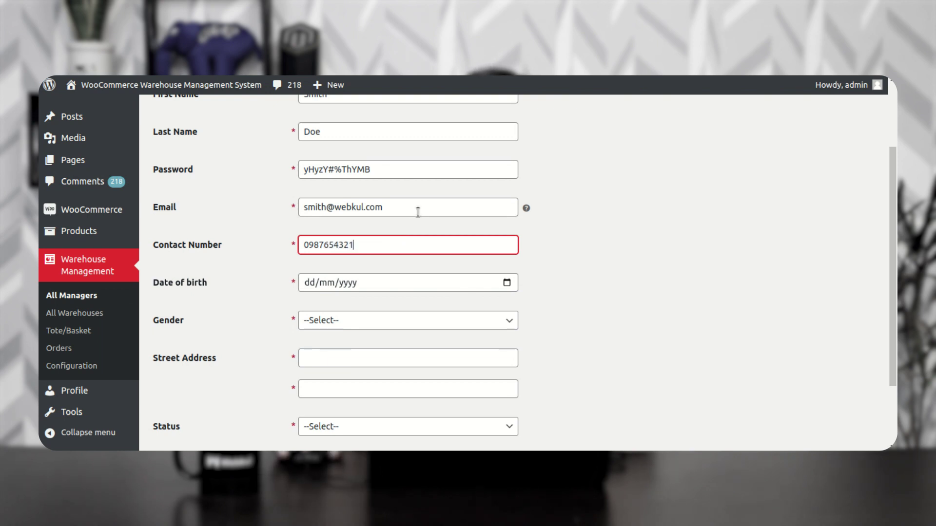
{"action": "type", "text": "0"}
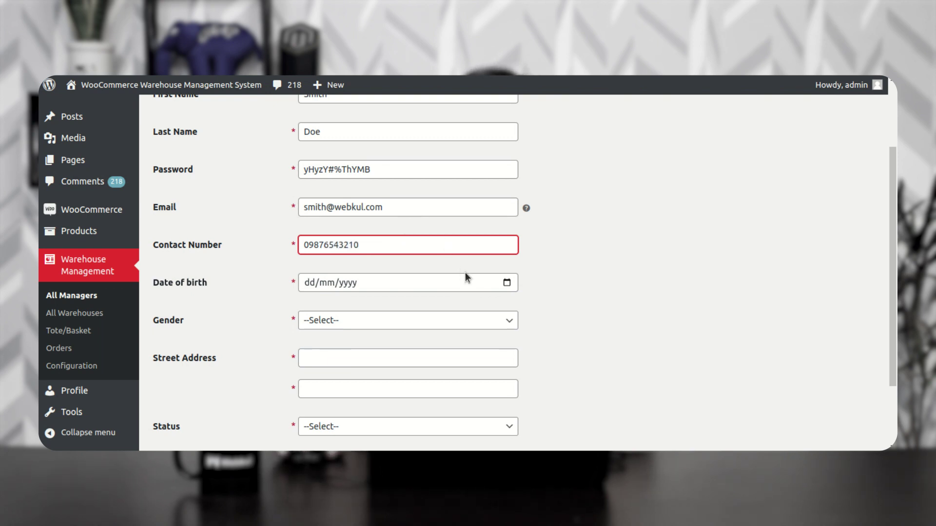
{"action": "left_click", "coordinate": [506, 283]}
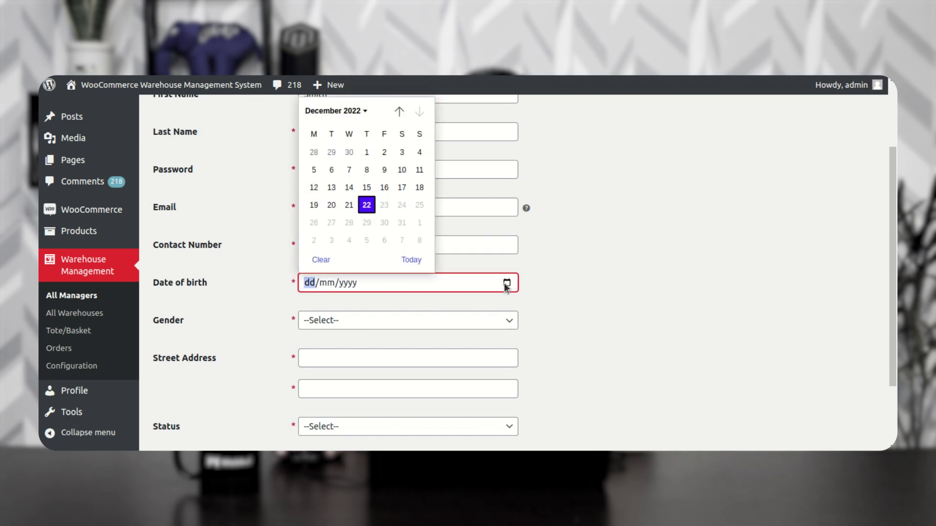
{"action": "left_click", "coordinate": [367, 153]}
{"action": "scroll", "coordinate": [367, 328], "scroll_direction": "down", "scroll_amount": 3}
{"action": "left_click", "coordinate": [347, 254]}
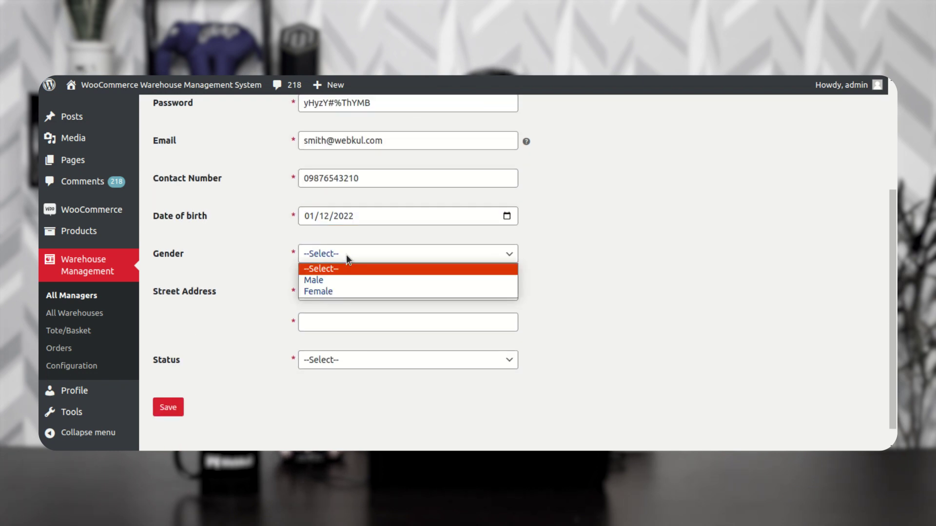
{"action": "left_click", "coordinate": [347, 280]}
Fill the street address from a saved entry and complete the second address line.
{"action": "left_click", "coordinate": [322, 295]}
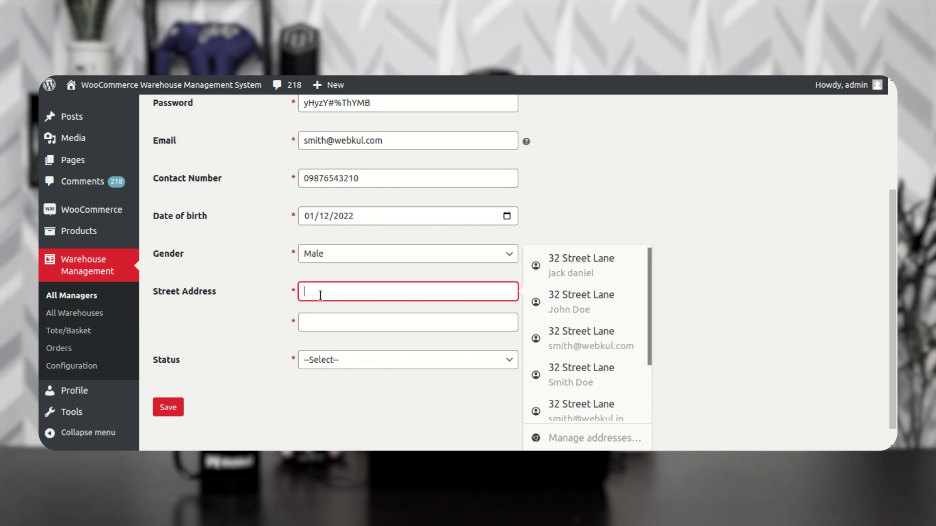
{"action": "left_click", "coordinate": [615, 296]}
{"action": "left_click", "coordinate": [324, 327]}
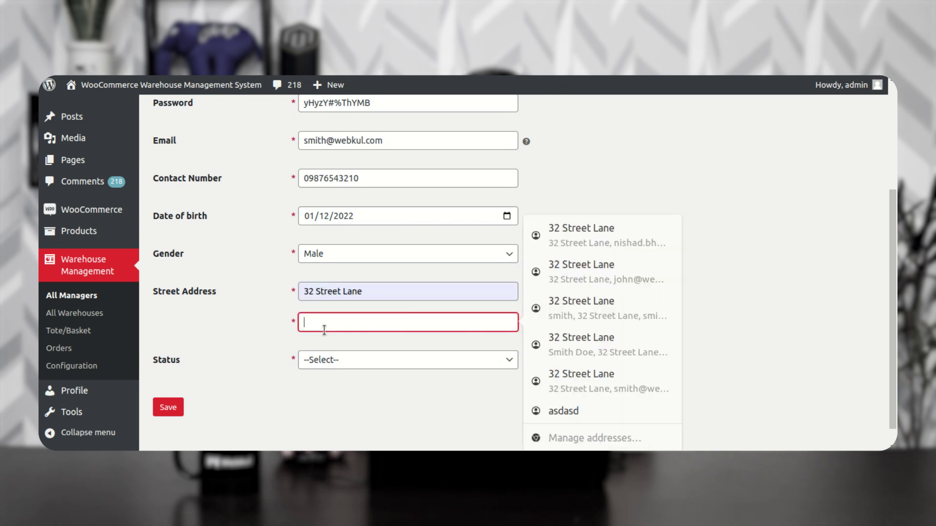
{"action": "left_click", "coordinate": [369, 321]}
{"action": "type", "text": "California"}
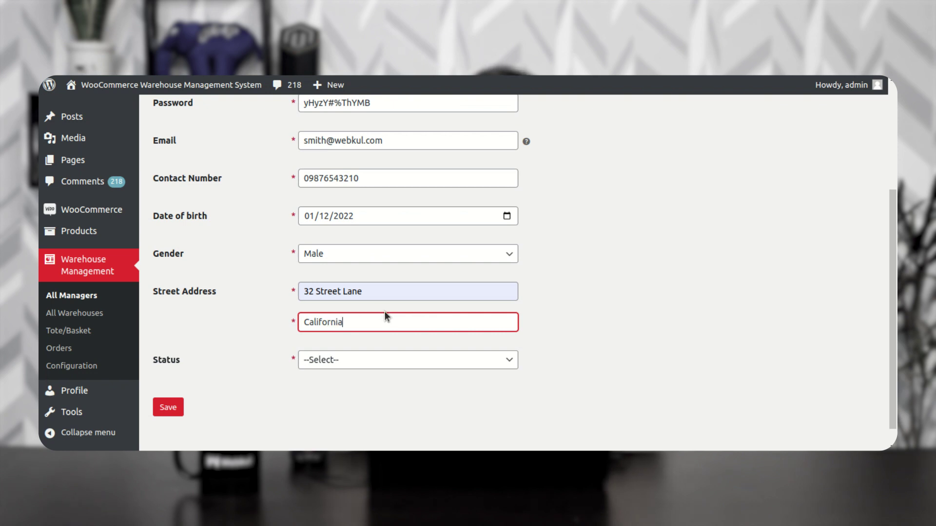
Set the manager's status to Enable and save the profile.
{"action": "left_click", "coordinate": [353, 367]}
{"action": "left_click", "coordinate": [351, 388]}
{"action": "left_click", "coordinate": [166, 408]}
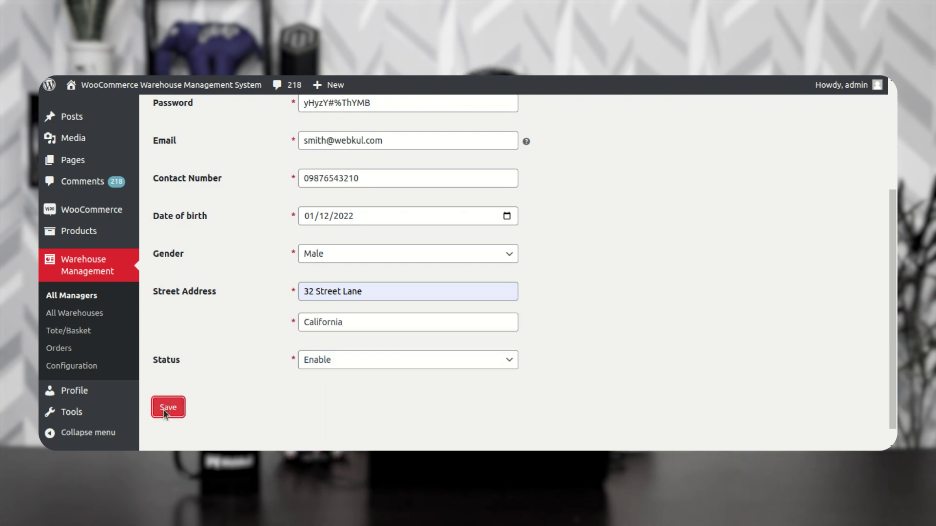
{"action": "scroll", "coordinate": [265, 375], "scroll_direction": "up", "scroll_amount": 2}
{"action": "scroll", "coordinate": [280, 368], "scroll_direction": "up", "scroll_amount": 1}
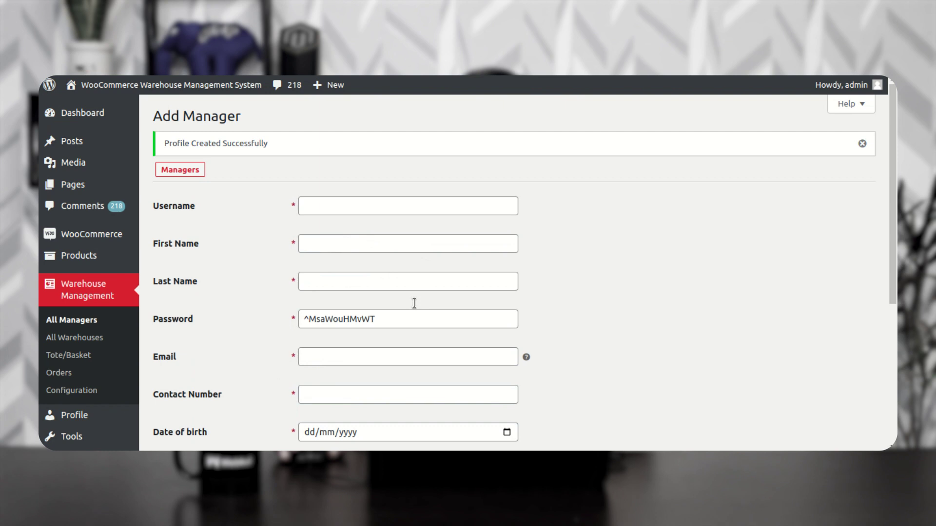
Open All Managers, search for the new manager, and jump to the last page (4 of 4).
{"action": "left_click_drag", "start_coordinate": [174, 146], "coordinate": [268, 144]}
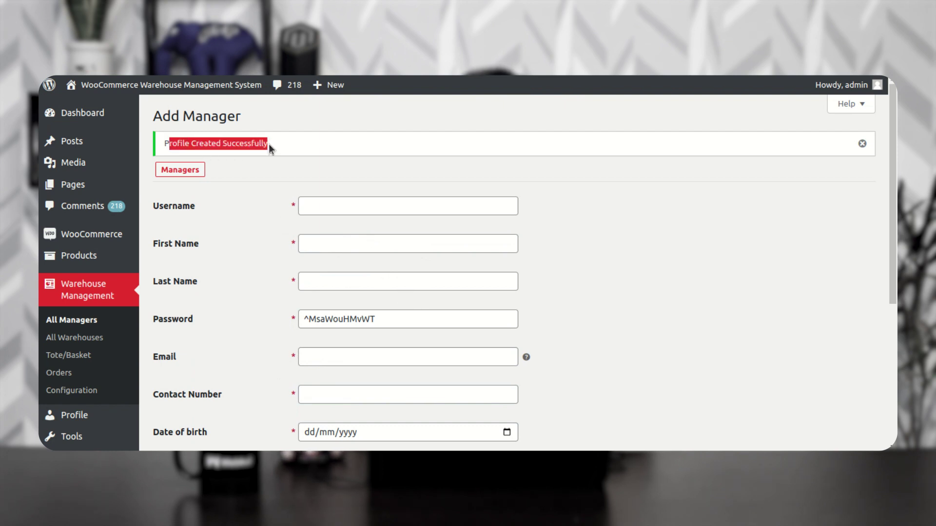
{"action": "left_click", "coordinate": [286, 148]}
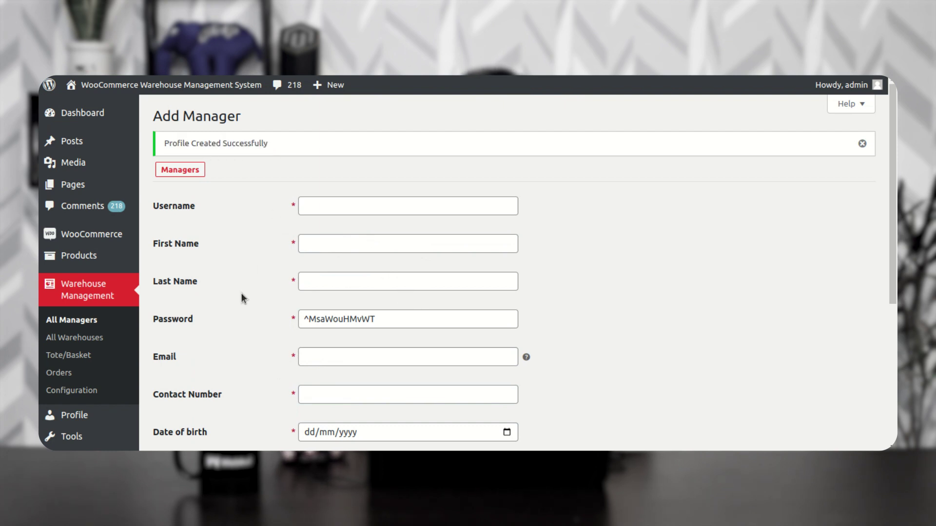
{"action": "left_click", "coordinate": [80, 324]}
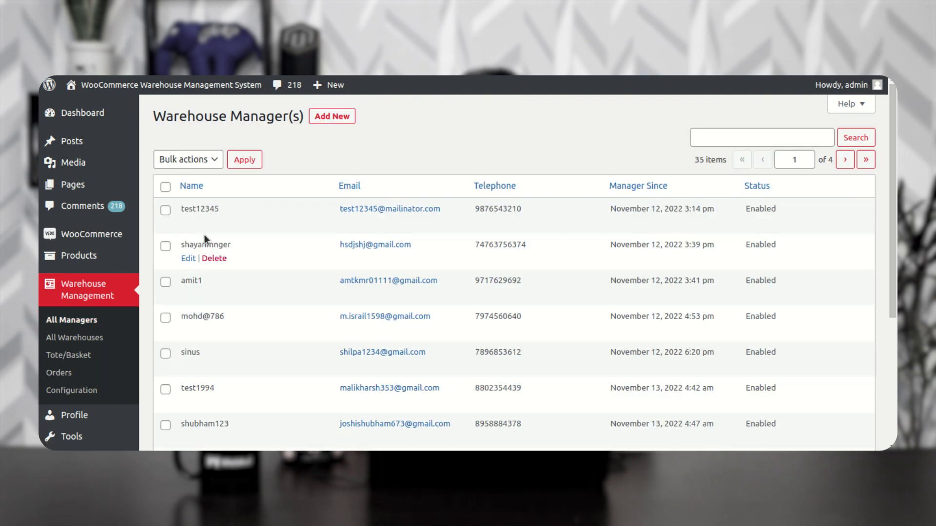
{"action": "left_click", "coordinate": [755, 131]}
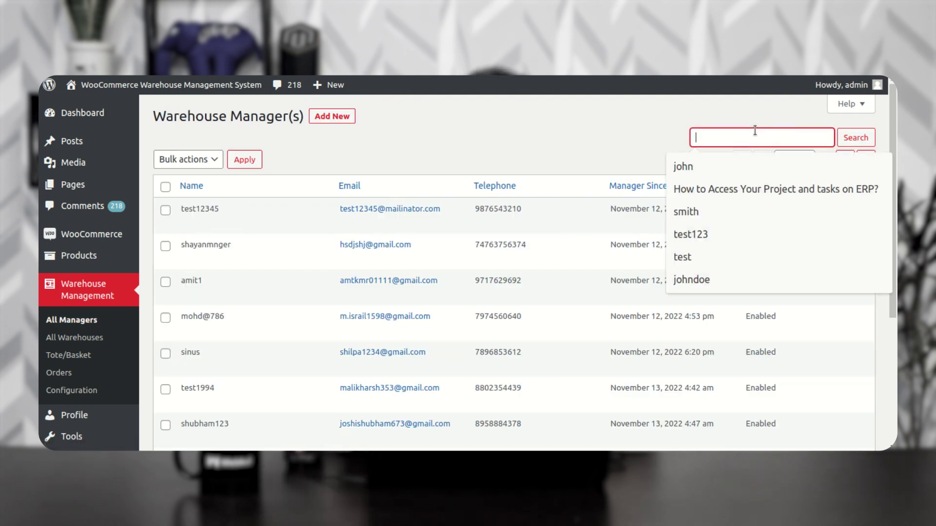
{"action": "type", "text": "smith"}
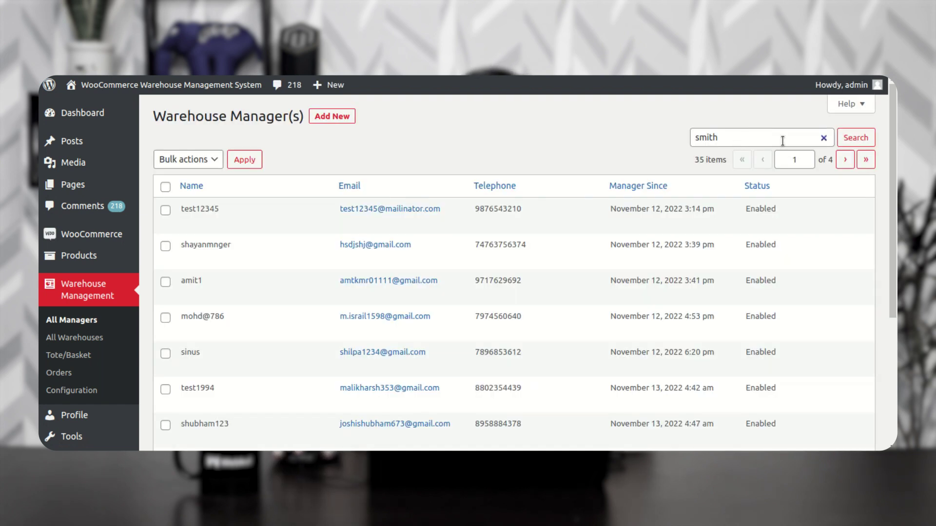
{"action": "scroll", "coordinate": [531, 235], "scroll_direction": "down", "scroll_amount": 5}
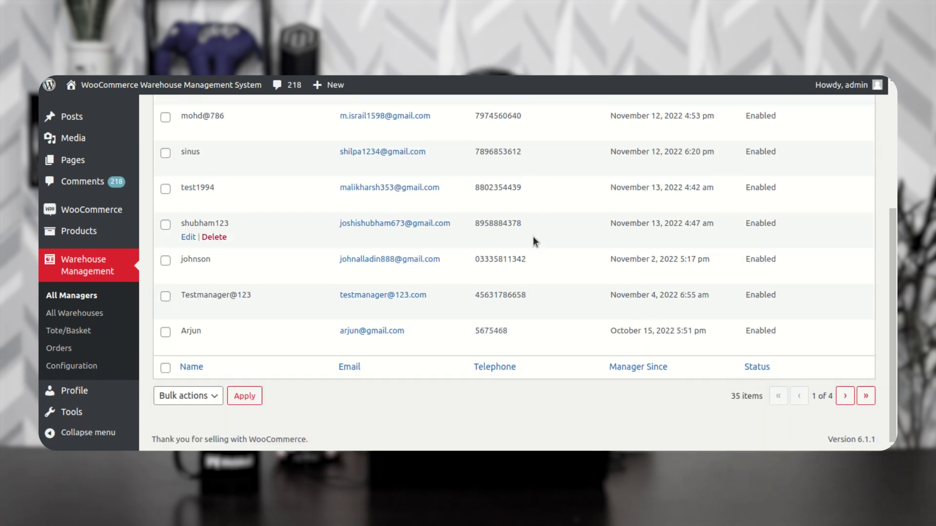
{"action": "scroll", "coordinate": [784, 382], "scroll_direction": "up", "scroll_amount": 5}
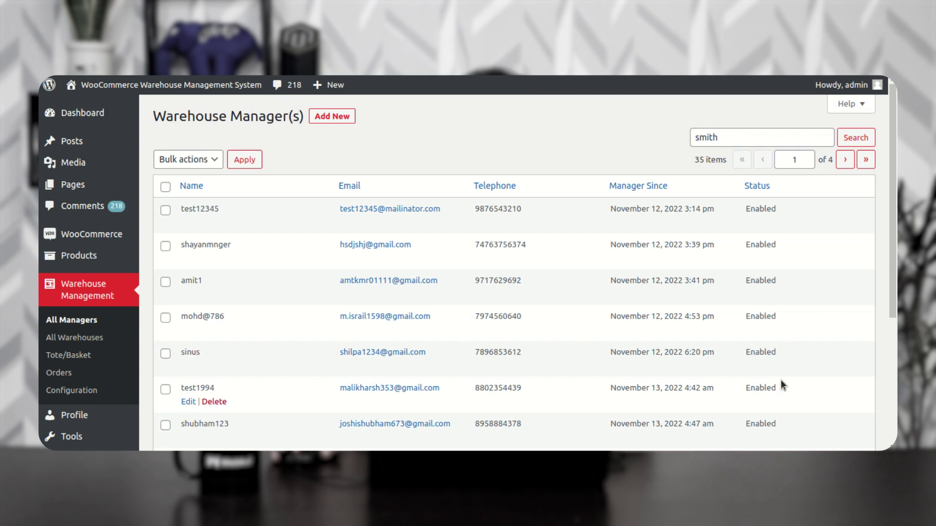
{"action": "left_click", "coordinate": [866, 161]}
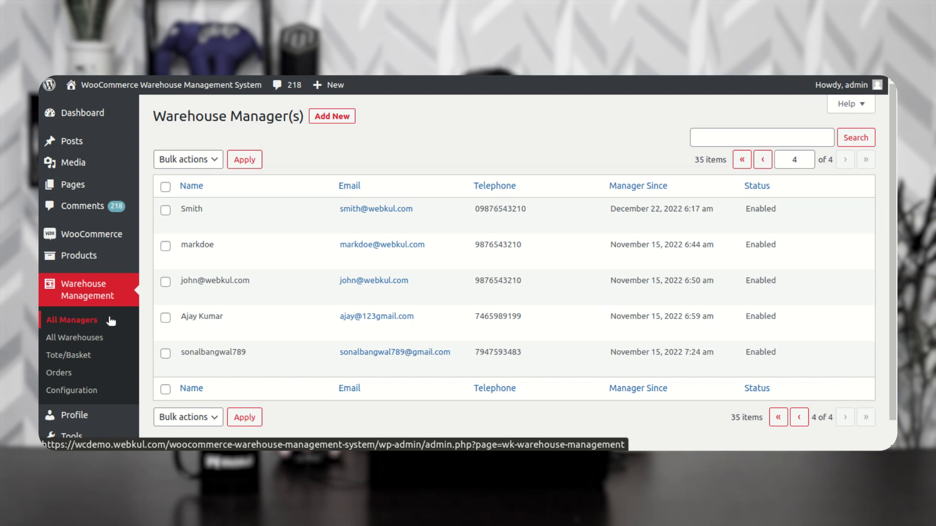
Open the All Warehouses list showing 52 enabled warehouses.
{"action": "left_click", "coordinate": [92, 341]}
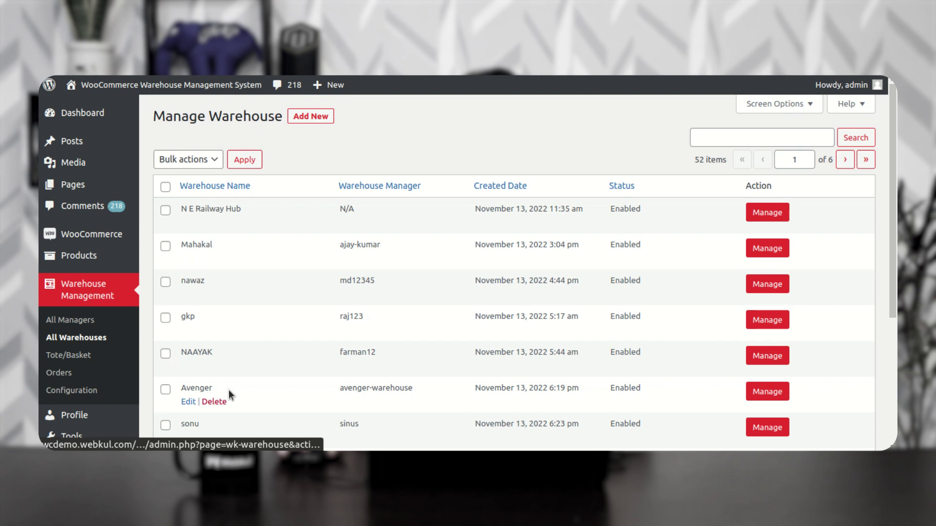
{"action": "scroll", "coordinate": [252, 407], "scroll_direction": "down", "scroll_amount": 2}
{"action": "scroll", "coordinate": [252, 407], "scroll_direction": "up", "scroll_amount": 2}
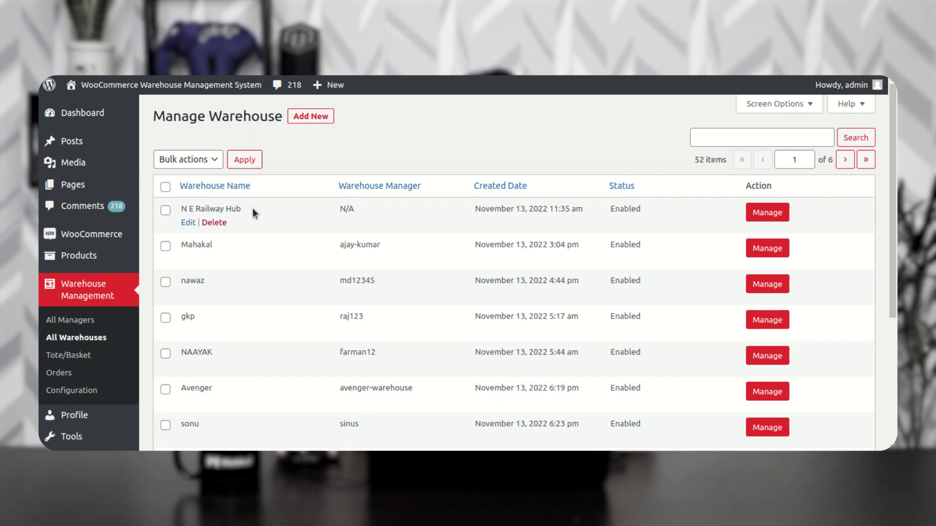
Start a new warehouse named 'Test22 warehouse' with the autofilled California, United States address.
{"action": "left_click", "coordinate": [307, 117]}
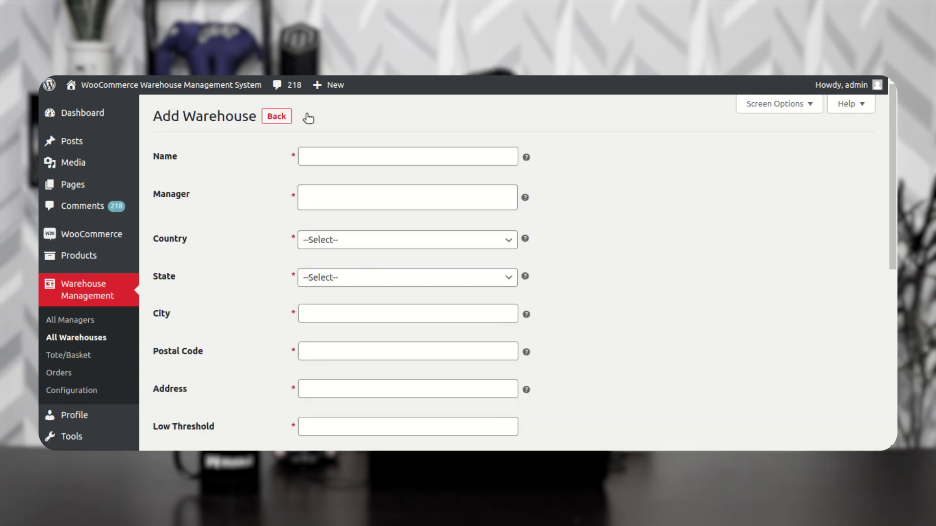
{"action": "left_click", "coordinate": [321, 159]}
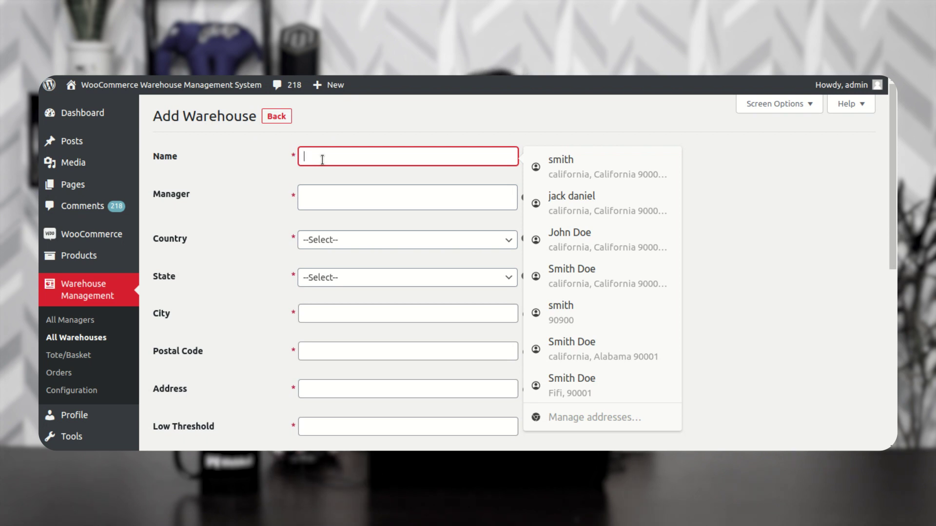
{"action": "left_click", "coordinate": [569, 172]}
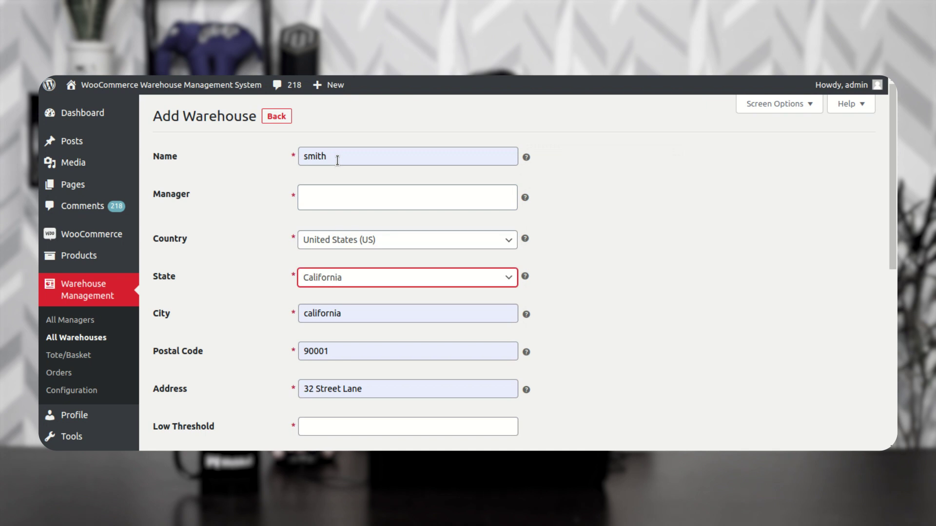
{"action": "left_click_drag", "start_coordinate": [338, 156], "coordinate": [285, 157]}
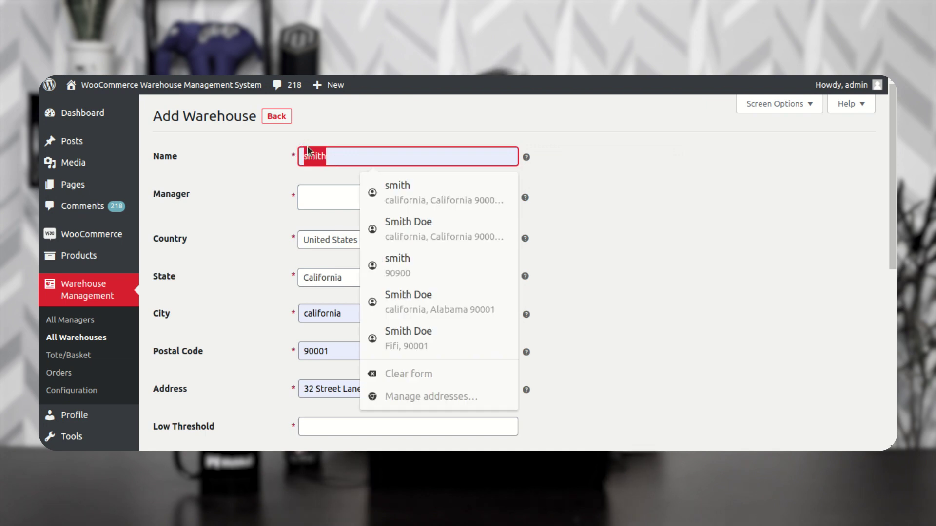
{"action": "type", "text": "Test22"}
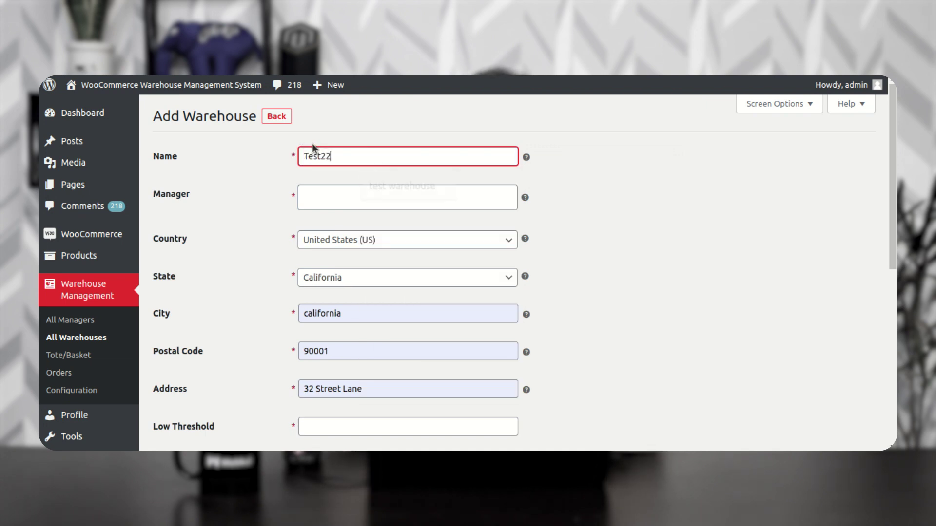
{"action": "type", "text": " w"}
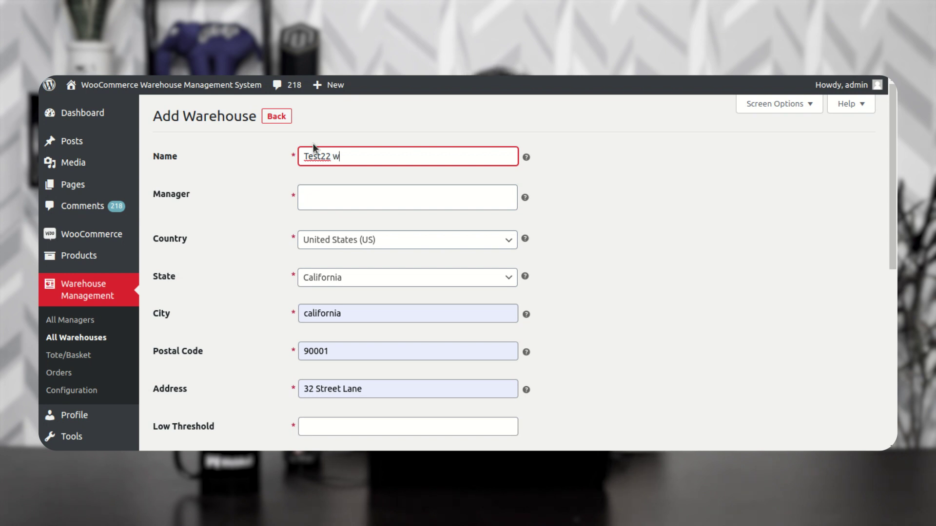
{"action": "type", "text": "arehouse"}
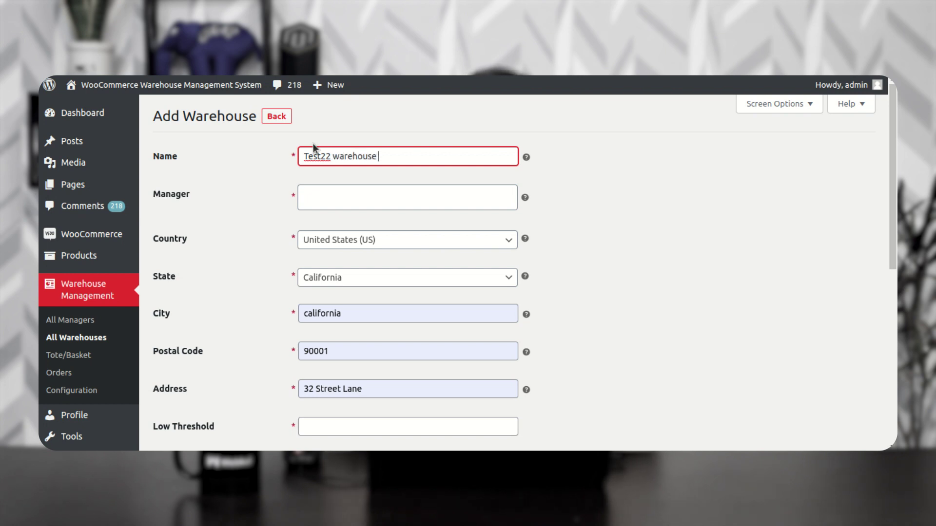
Assign two managers to the warehouse: the newly created manager and one more found by search.
{"action": "left_click", "coordinate": [327, 189]}
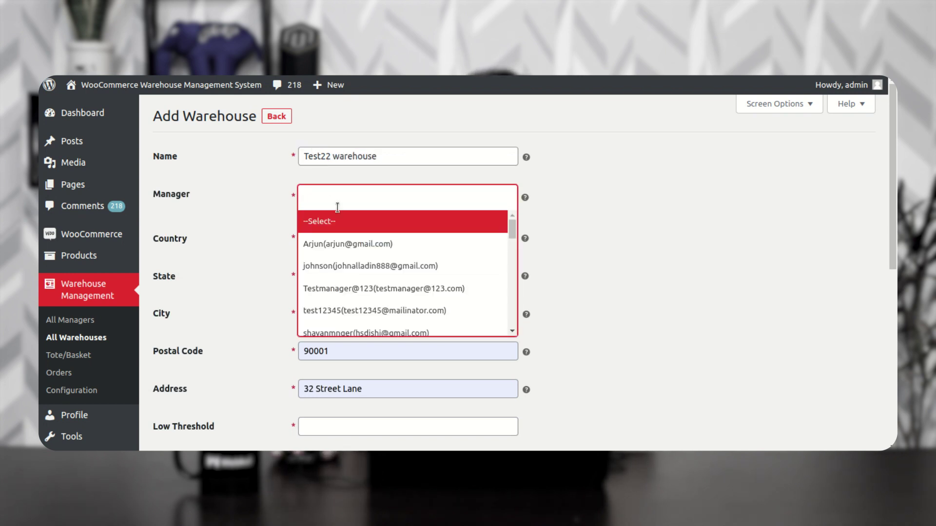
{"action": "scroll", "coordinate": [358, 267], "scroll_direction": "down", "scroll_amount": 5}
{"action": "scroll", "coordinate": [359, 267], "scroll_direction": "down", "scroll_amount": 6}
{"action": "left_click", "coordinate": [371, 185]}
{"action": "type", "text": "smith"}
{"action": "left_click", "coordinate": [403, 219]}
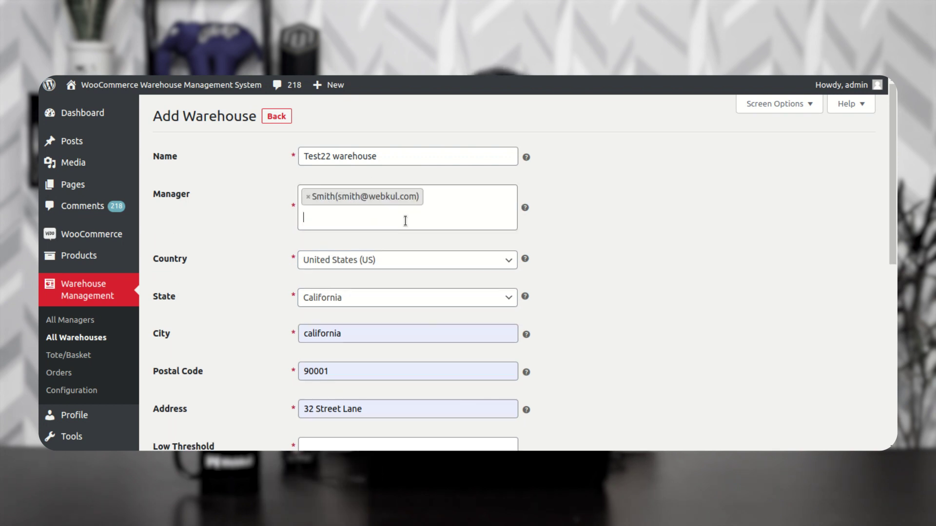
{"action": "type", "text": "john"}
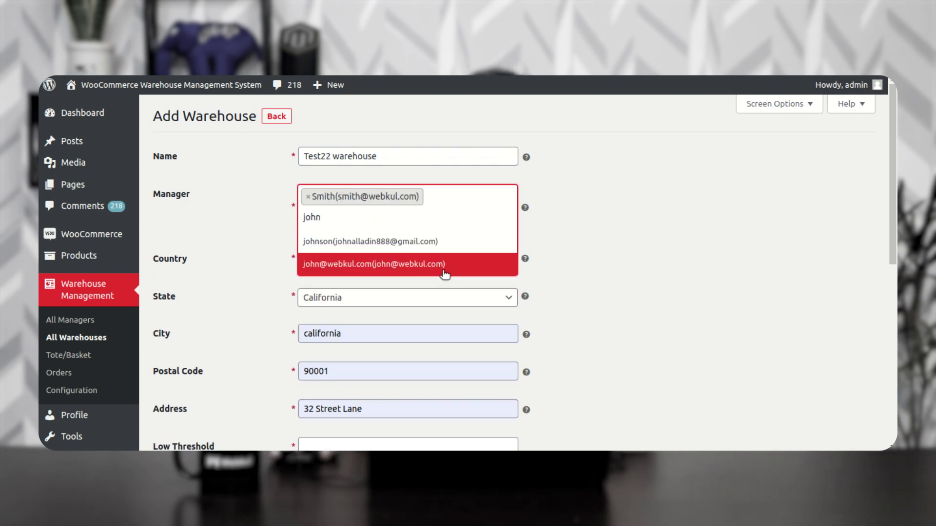
{"action": "left_click", "coordinate": [438, 266]}
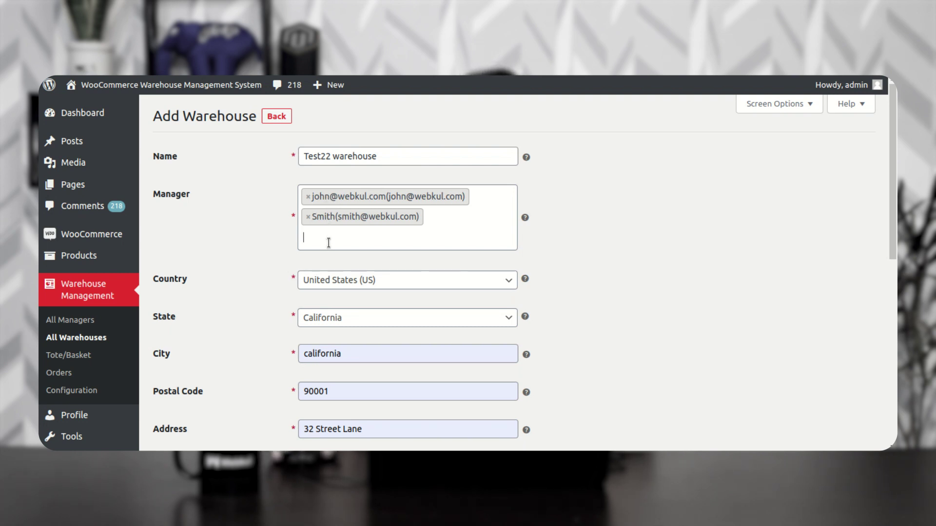
{"action": "scroll", "coordinate": [239, 303], "scroll_direction": "down", "scroll_amount": 2}
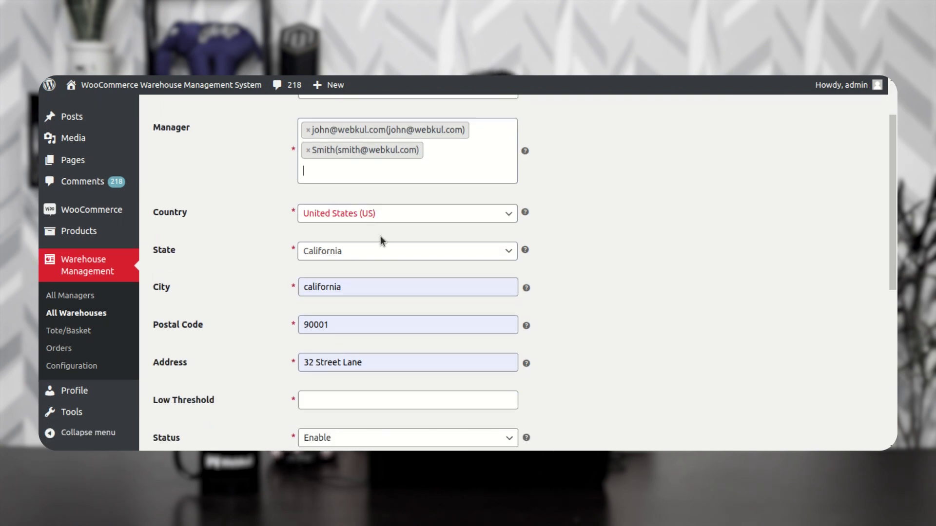
Set low threshold 12 and 2 rows, columns, shelves, racks and totes, then save Test22 warehouse.
{"action": "scroll", "coordinate": [361, 292], "scroll_direction": "down", "scroll_amount": 3}
{"action": "scroll", "coordinate": [361, 297], "scroll_direction": "down", "scroll_amount": 1}
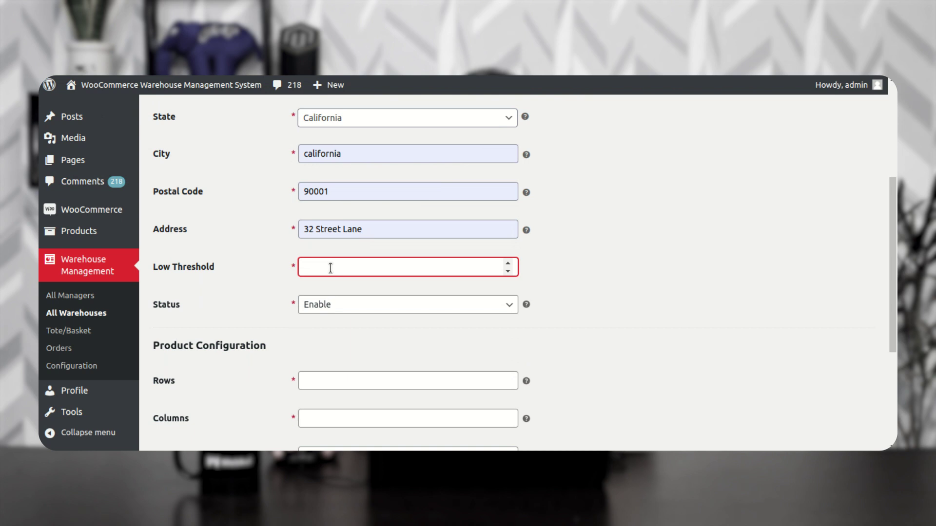
{"action": "scroll", "coordinate": [343, 282], "scroll_direction": "down", "scroll_amount": 2}
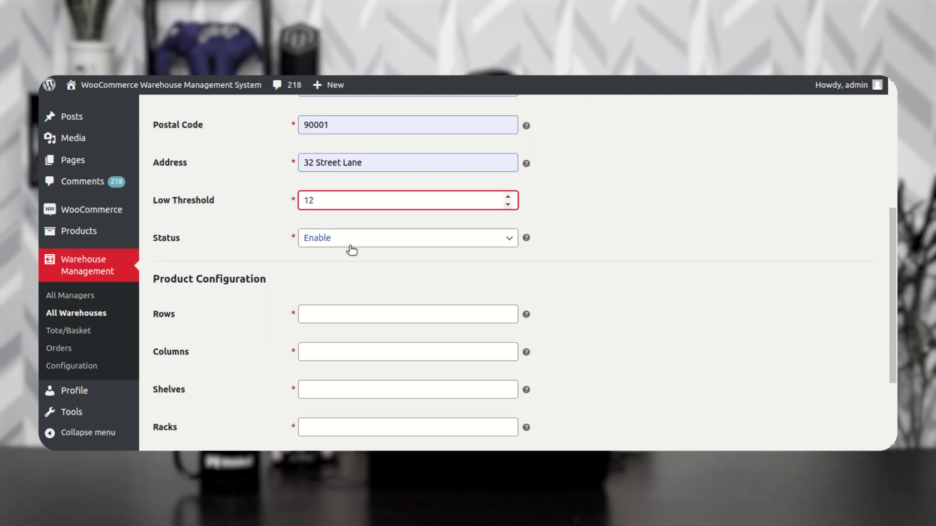
{"action": "scroll", "coordinate": [348, 248], "scroll_direction": "down", "scroll_amount": 3}
{"action": "left_click", "coordinate": [339, 218]}
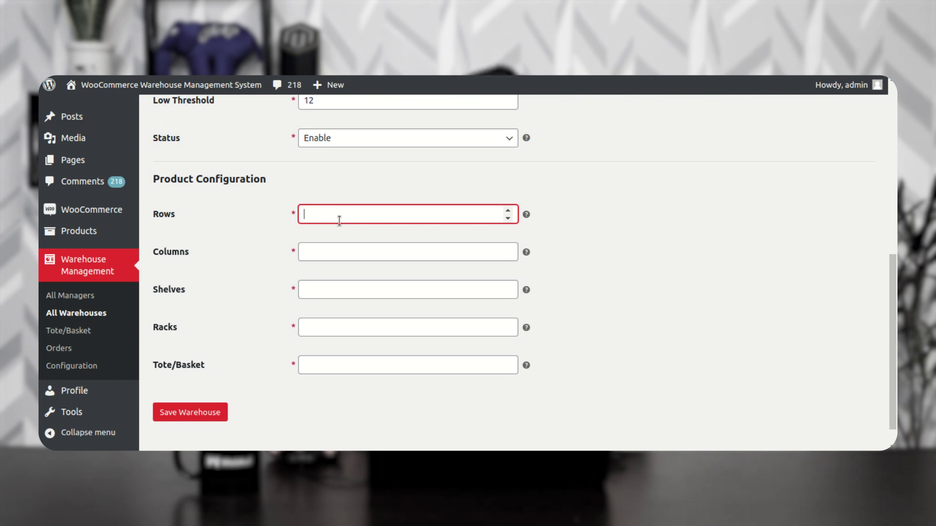
{"action": "left_click", "coordinate": [335, 248]}
{"action": "type", "text": "2"}
{"action": "left_click", "coordinate": [336, 287]}
{"action": "type", "text": "2"}
{"action": "left_click", "coordinate": [334, 324]}
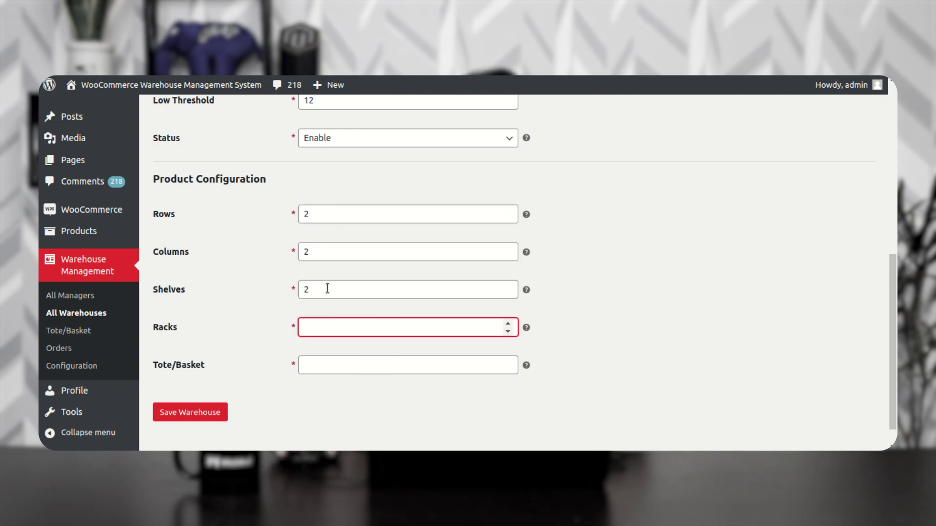
{"action": "left_click", "coordinate": [329, 371]}
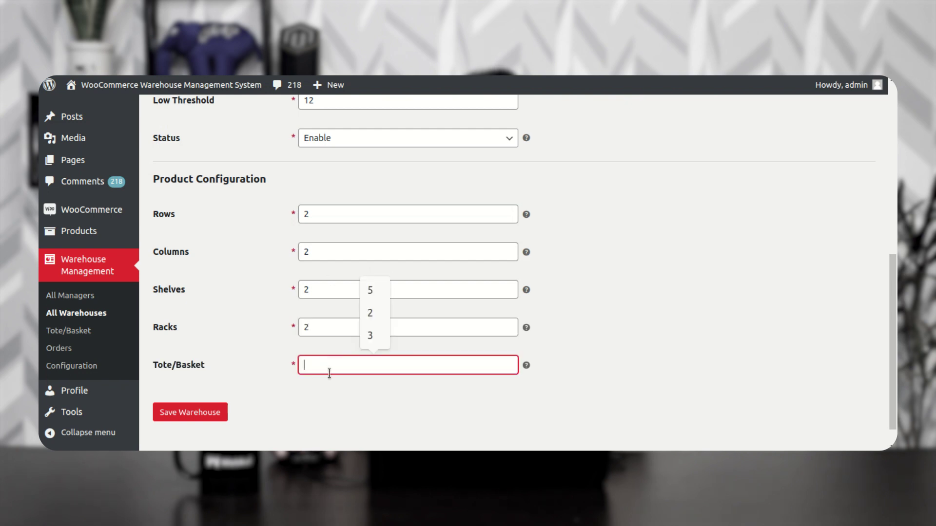
{"action": "type", "text": "2"}
{"action": "left_click", "coordinate": [206, 412]}
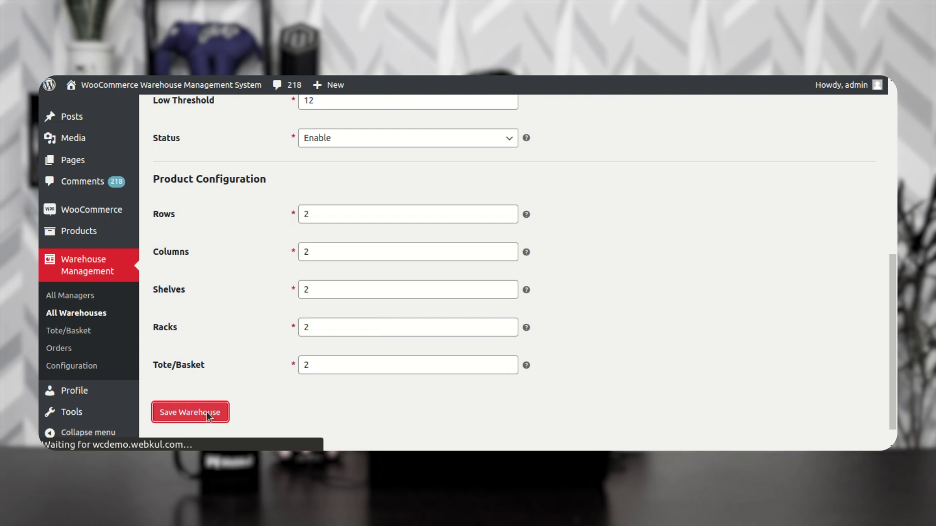
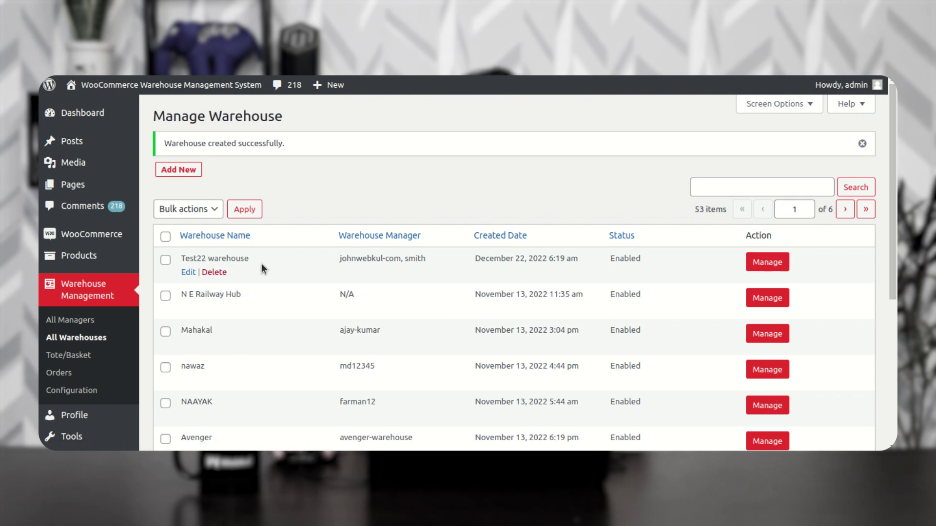
Open the Test22 warehouse, check its details and 'test22-warehouse' slug, then view its Products list.
{"action": "left_click", "coordinate": [768, 263]}
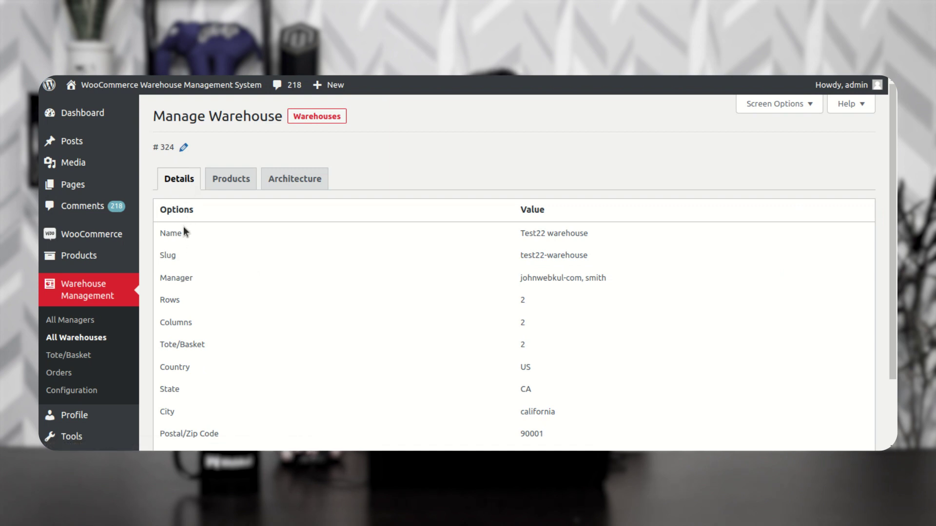
{"action": "scroll", "coordinate": [190, 360], "scroll_direction": "down", "scroll_amount": 2}
{"action": "scroll", "coordinate": [224, 360], "scroll_direction": "up", "scroll_amount": 2}
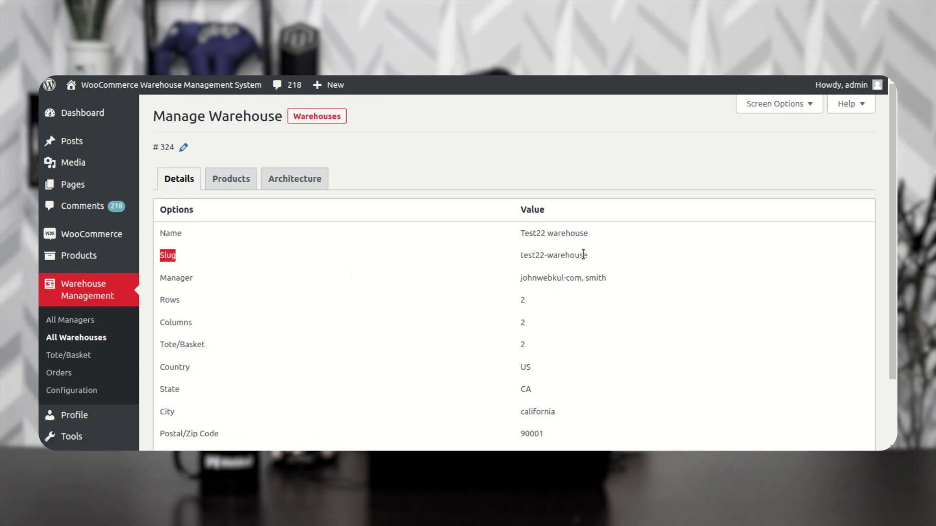
{"action": "left_click_drag", "start_coordinate": [588, 256], "coordinate": [508, 259]}
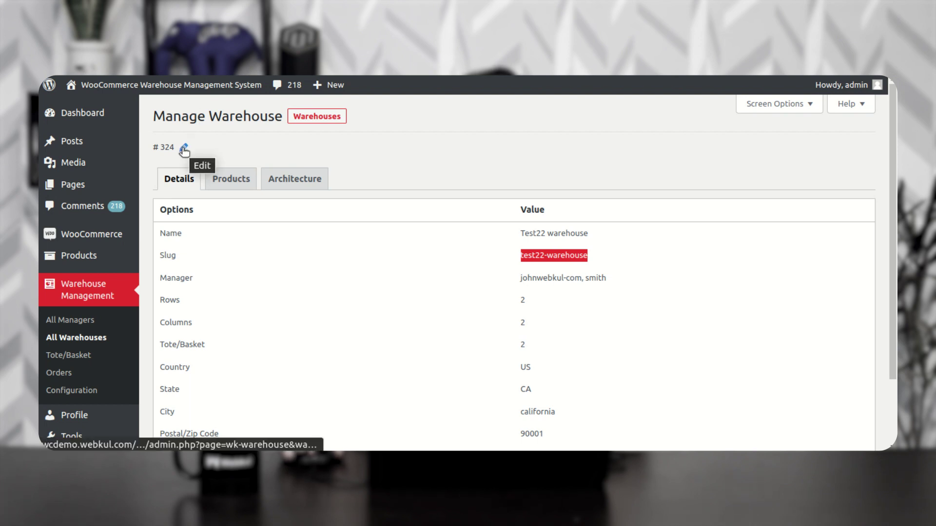
{"action": "scroll", "coordinate": [266, 284], "scroll_direction": "down", "scroll_amount": 3}
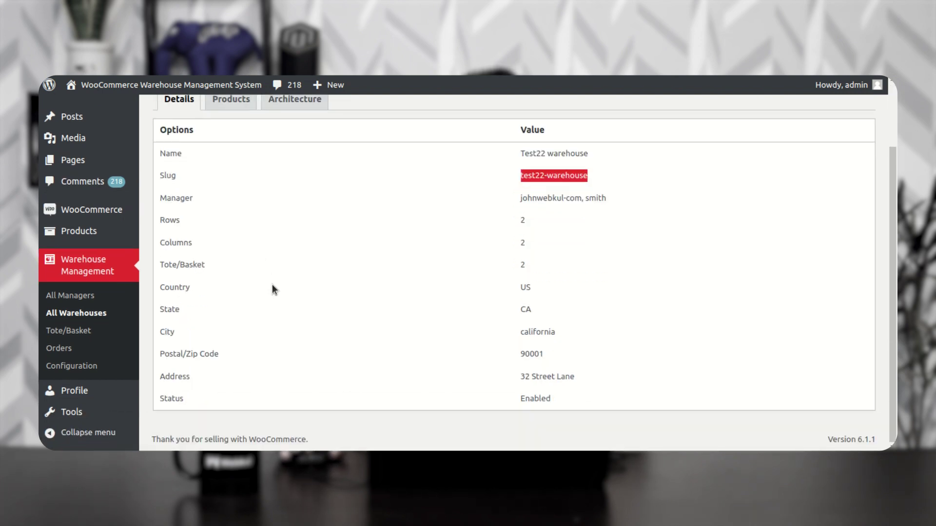
{"action": "scroll", "coordinate": [272, 286], "scroll_direction": "up", "scroll_amount": 3}
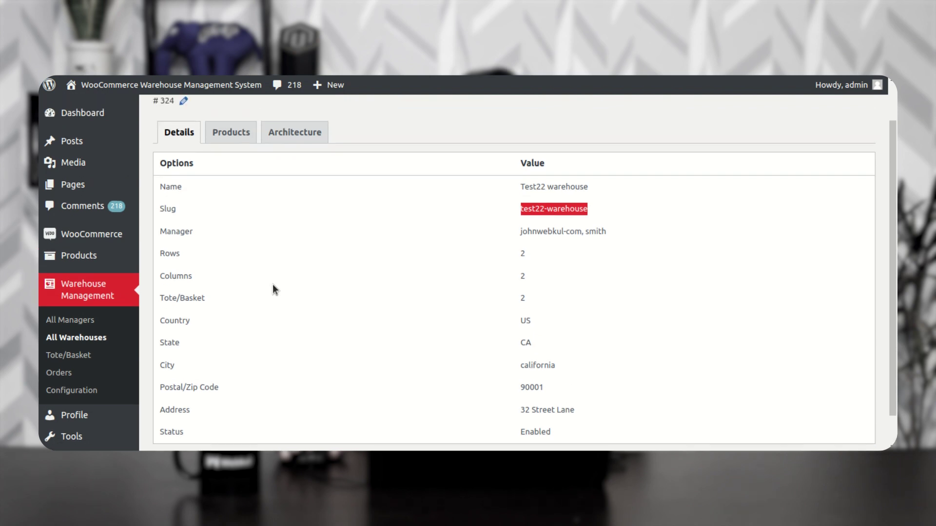
{"action": "left_click", "coordinate": [232, 180]}
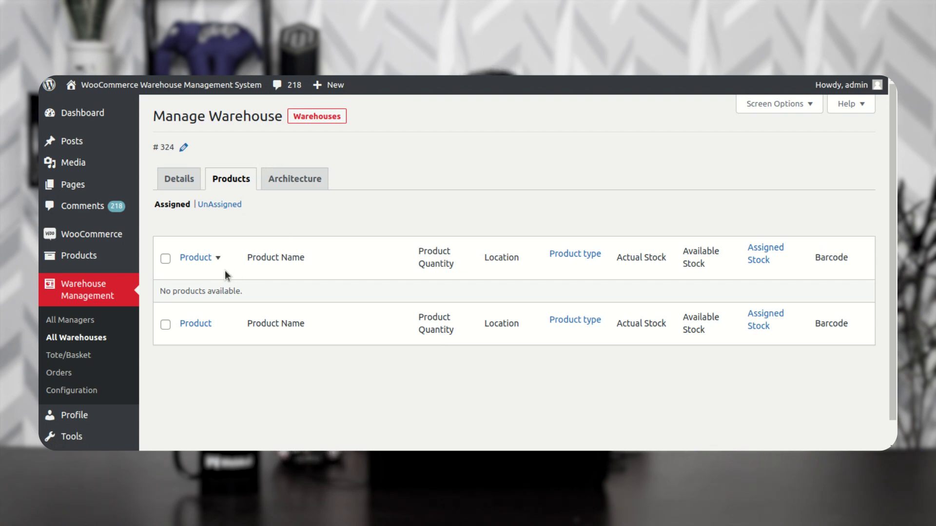
List the warehouse's unassigned products and tick tesla101.
{"action": "left_click", "coordinate": [221, 205]}
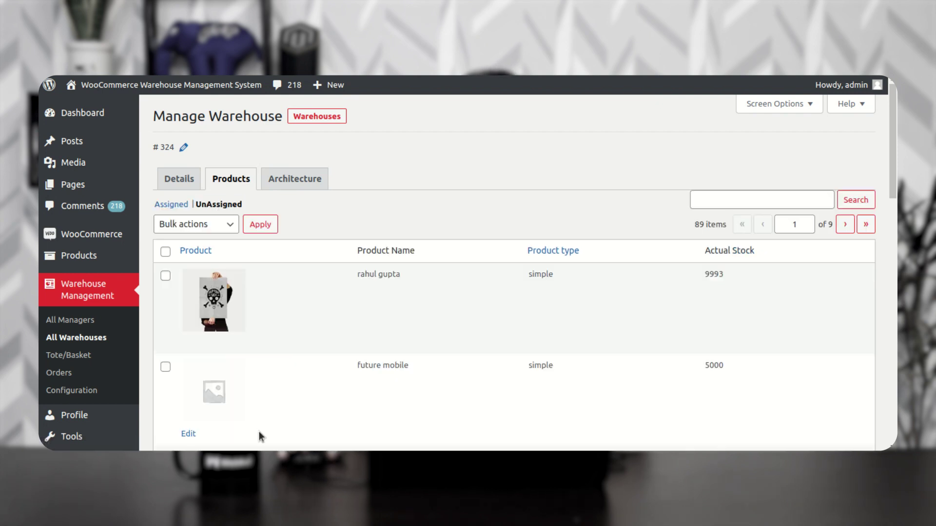
{"action": "scroll", "coordinate": [259, 437], "scroll_direction": "down", "scroll_amount": 7}
{"action": "scroll", "coordinate": [264, 418], "scroll_direction": "up", "scroll_amount": 1}
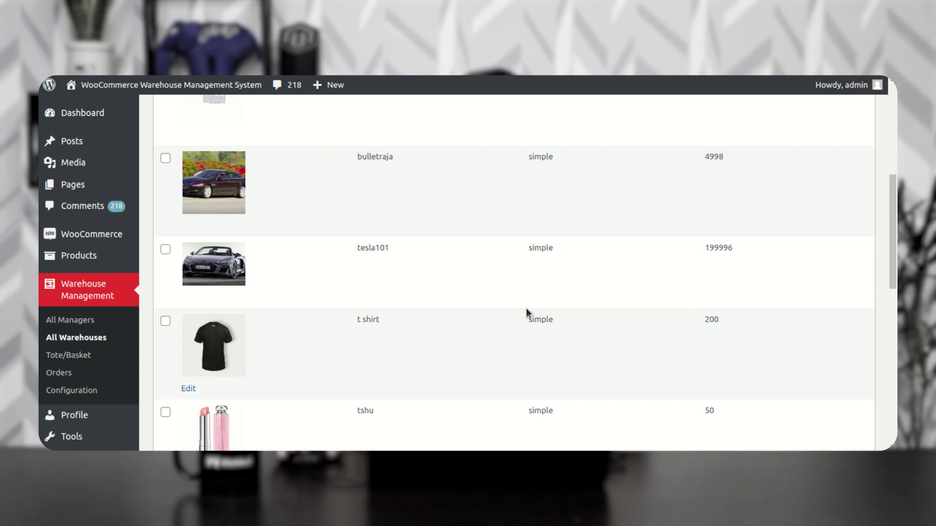
{"action": "scroll", "coordinate": [440, 315], "scroll_direction": "down", "scroll_amount": 10}
{"action": "scroll", "coordinate": [409, 303], "scroll_direction": "up", "scroll_amount": 6}
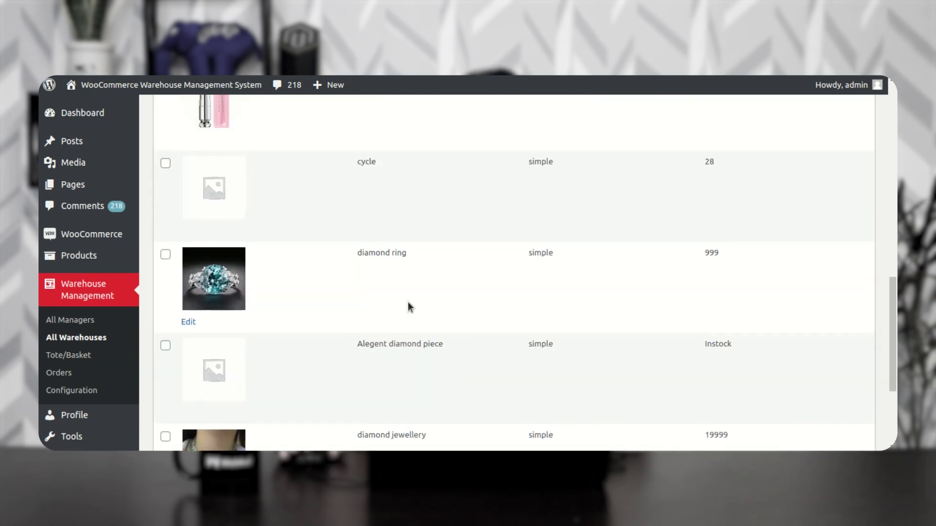
{"action": "scroll", "coordinate": [231, 331], "scroll_direction": "up", "scroll_amount": 3}
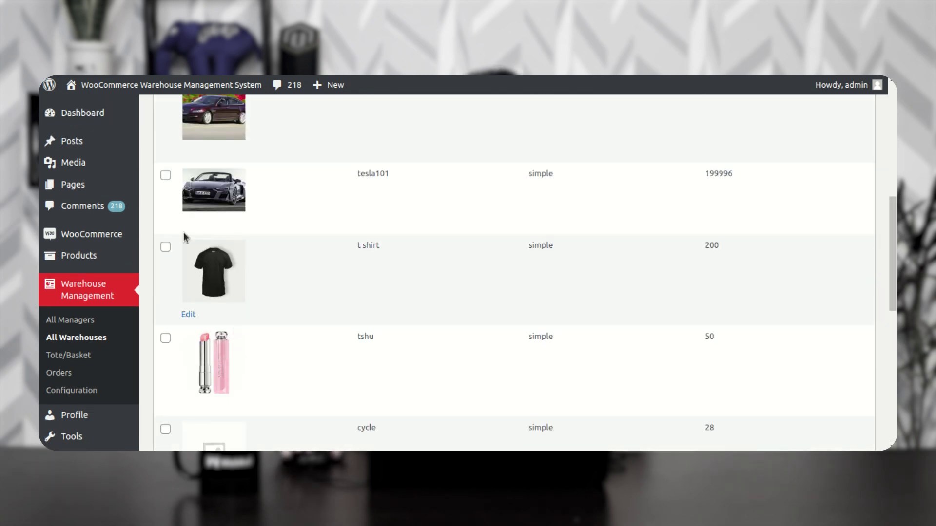
{"action": "left_click", "coordinate": [166, 176]}
Assign tesla101 to Test22 with the Assign Products bulk action, then show assigned products.
{"action": "scroll", "coordinate": [184, 272], "scroll_direction": "up", "scroll_amount": 3}
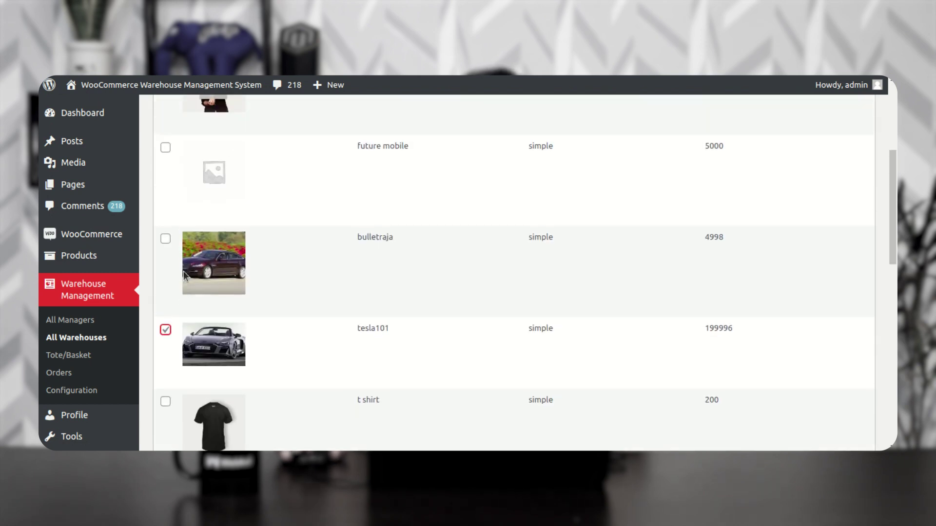
{"action": "scroll", "coordinate": [183, 271], "scroll_direction": "up", "scroll_amount": 5}
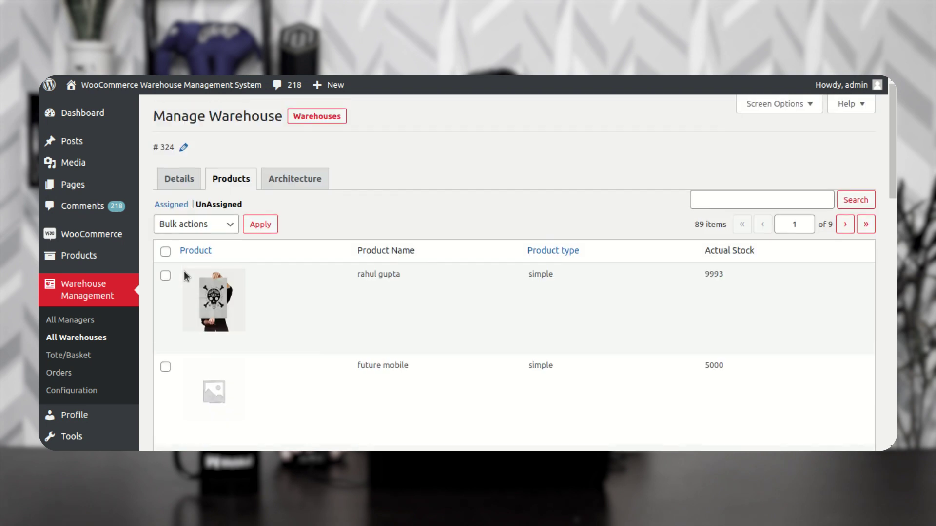
{"action": "left_click", "coordinate": [233, 225]}
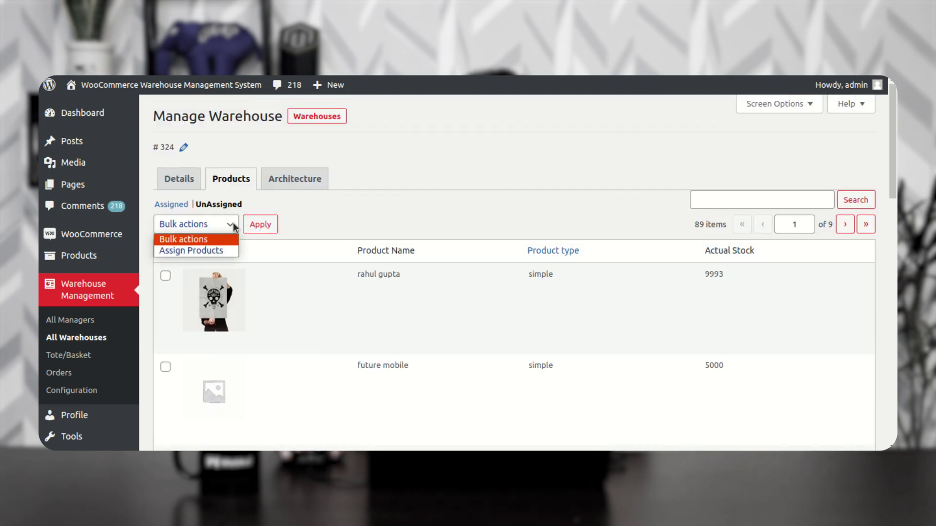
{"action": "left_click", "coordinate": [224, 250]}
{"action": "left_click", "coordinate": [261, 229]}
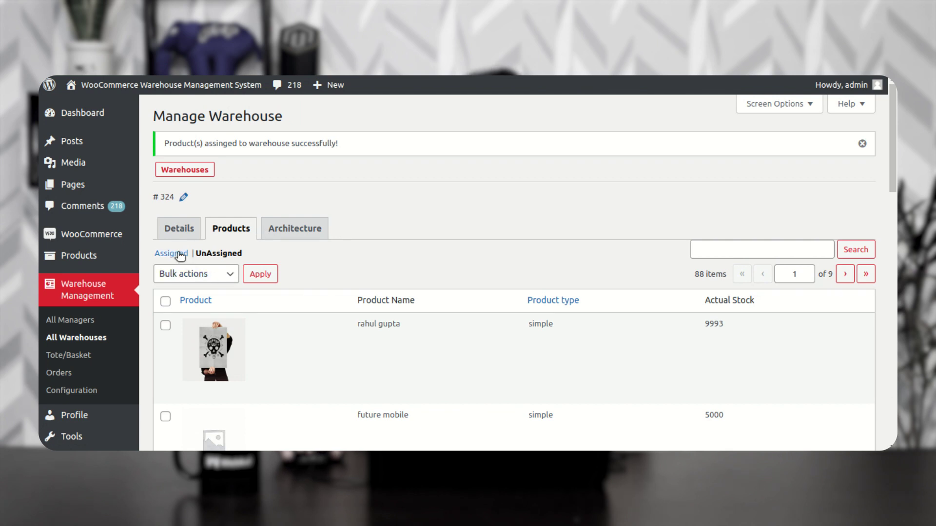
{"action": "left_click", "coordinate": [178, 254]}
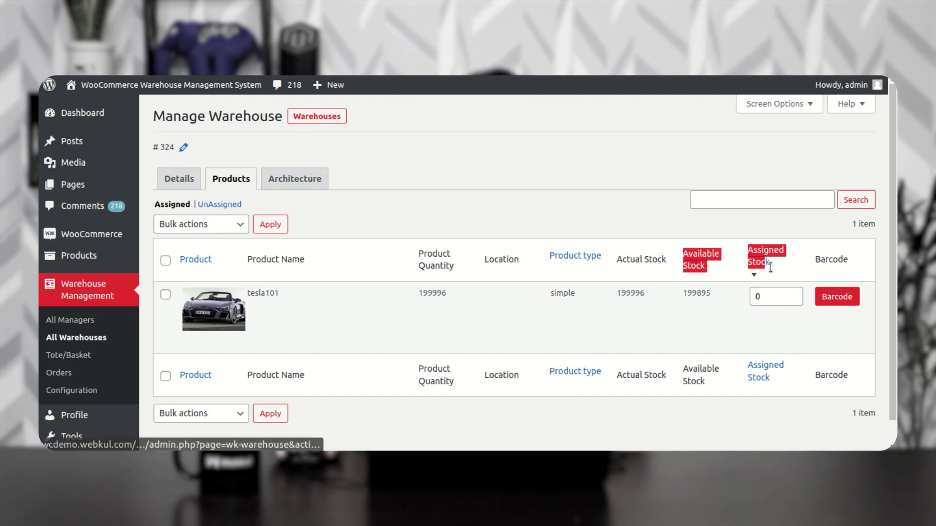
Set tesla101's assigned stock in Test22 to 23 and acknowledge the update alert.
{"action": "left_click_drag", "start_coordinate": [791, 290], "coordinate": [791, 289]}
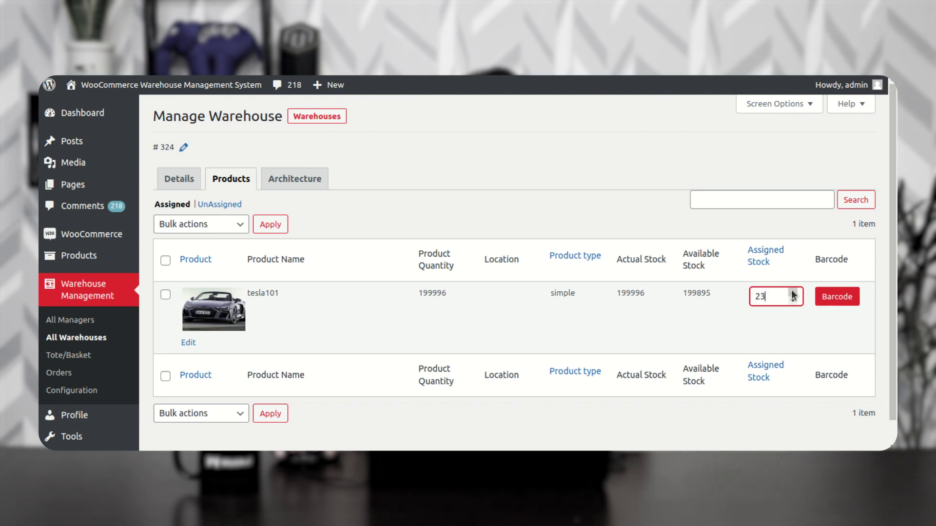
{"action": "left_click", "coordinate": [797, 318]}
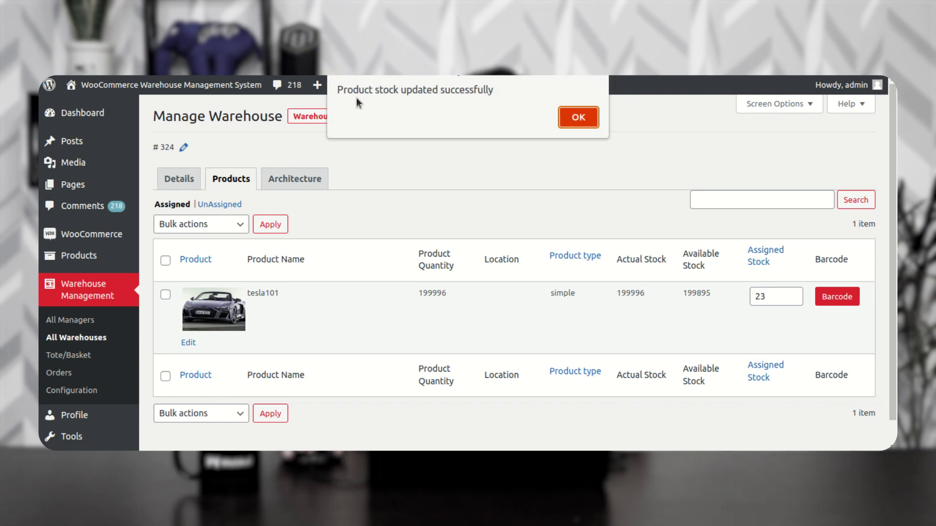
{"action": "left_click_drag", "start_coordinate": [362, 88], "coordinate": [484, 94]}
{"action": "left_click", "coordinate": [575, 116]}
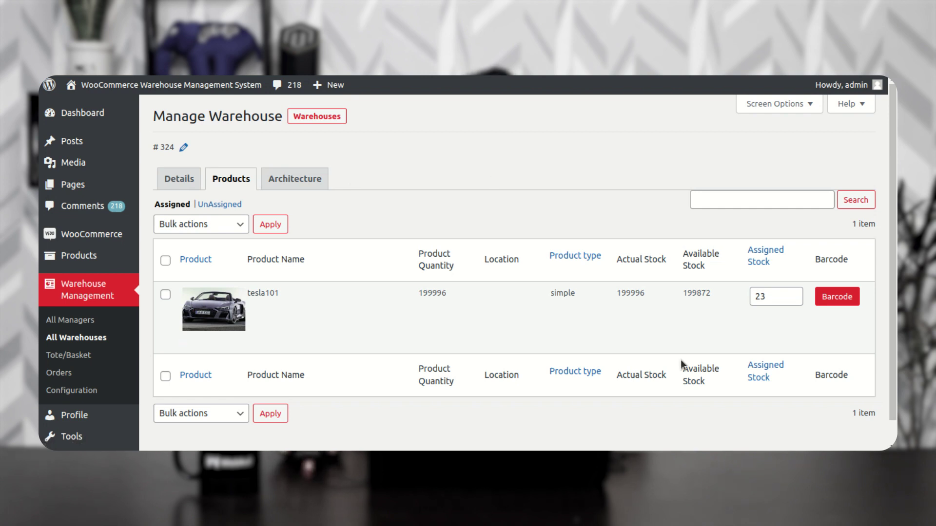
Print tesla101's barcode with more copies, cancel the print preview, and close the barcode popup.
{"action": "left_click", "coordinate": [842, 300]}
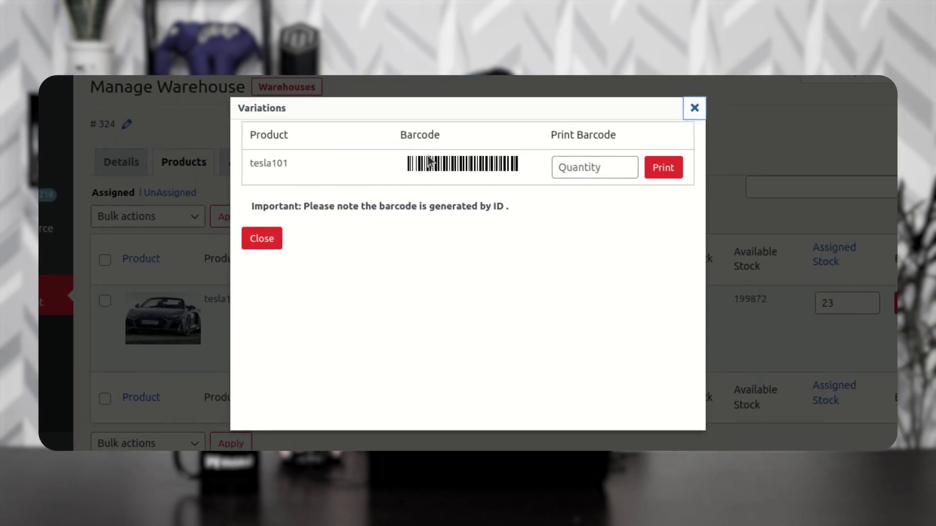
{"action": "left_click", "coordinate": [434, 168]}
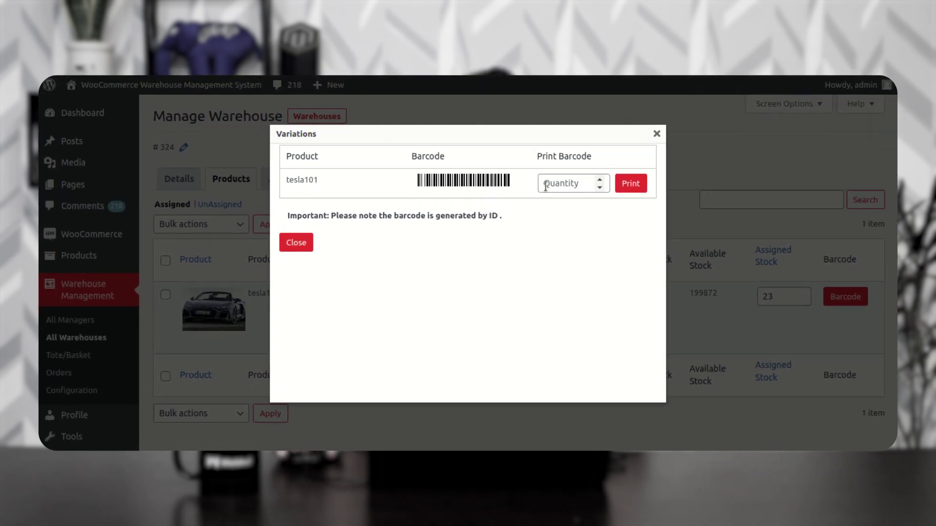
{"action": "left_click", "coordinate": [599, 180]}
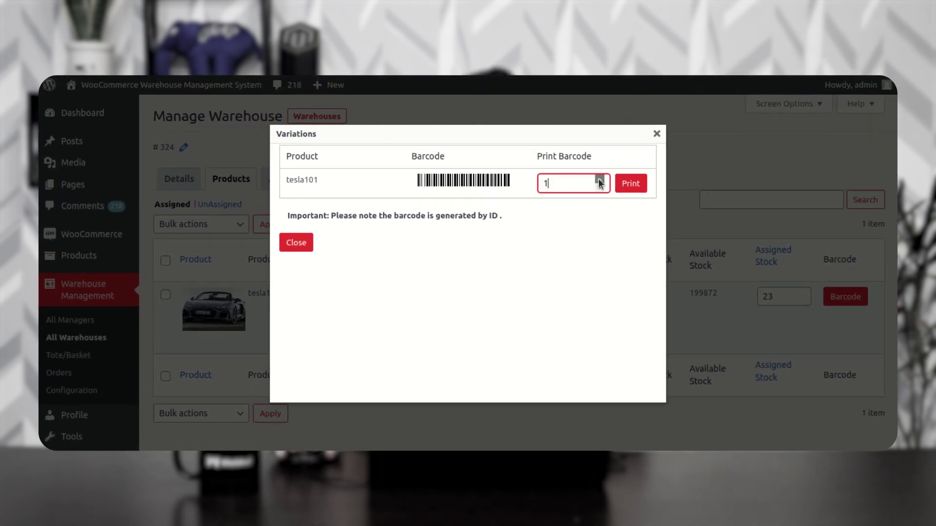
{"action": "left_click", "coordinate": [631, 185]}
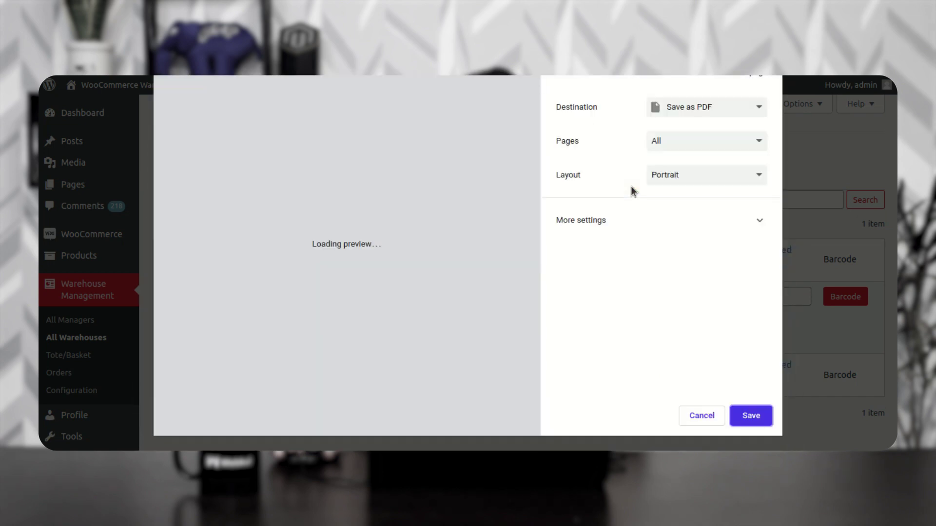
{"action": "left_click", "coordinate": [703, 419]}
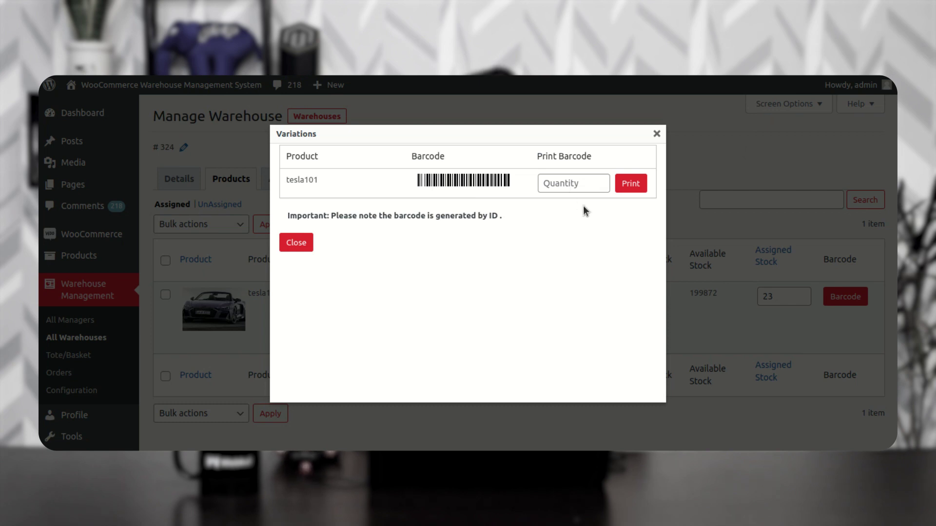
{"action": "left_click", "coordinate": [305, 244]}
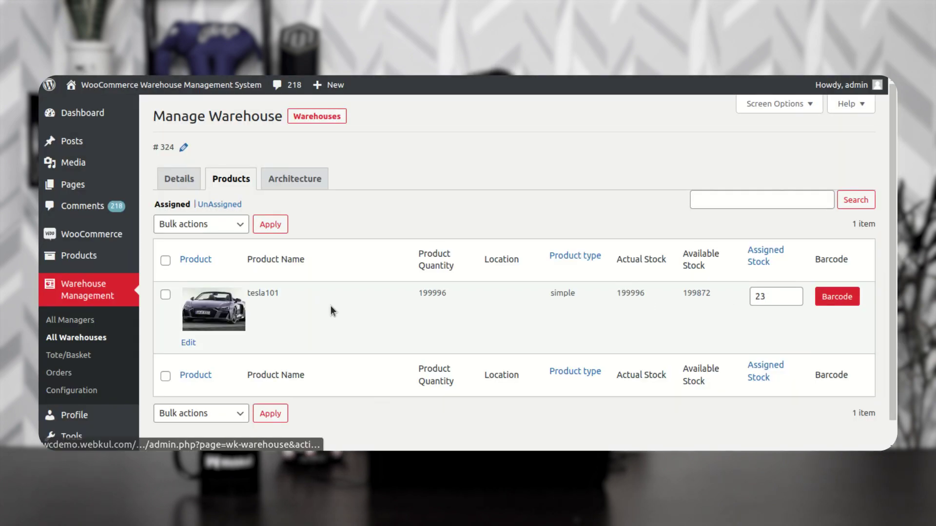
Show the warehouse architecture and open rack assignment for shelf Row 1 Column 1 Shelve A.
{"action": "left_click", "coordinate": [295, 178]}
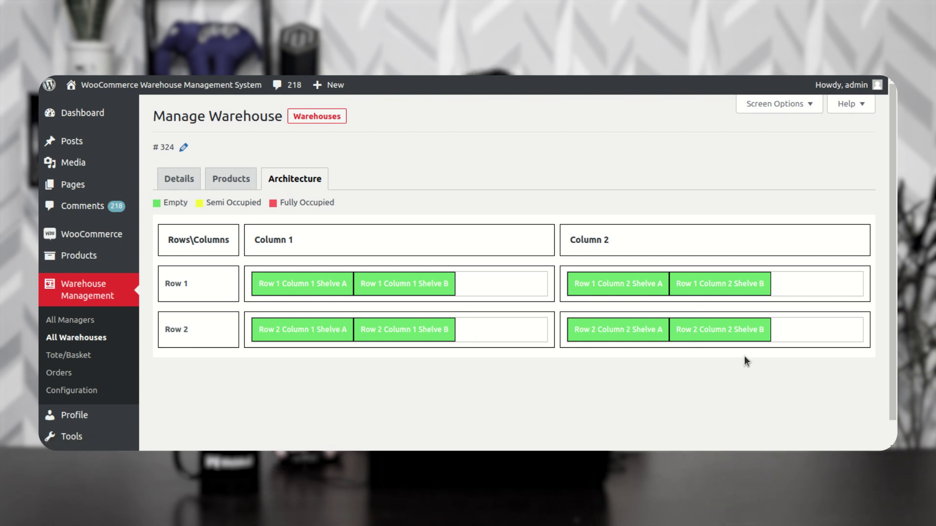
{"action": "left_click", "coordinate": [324, 291]}
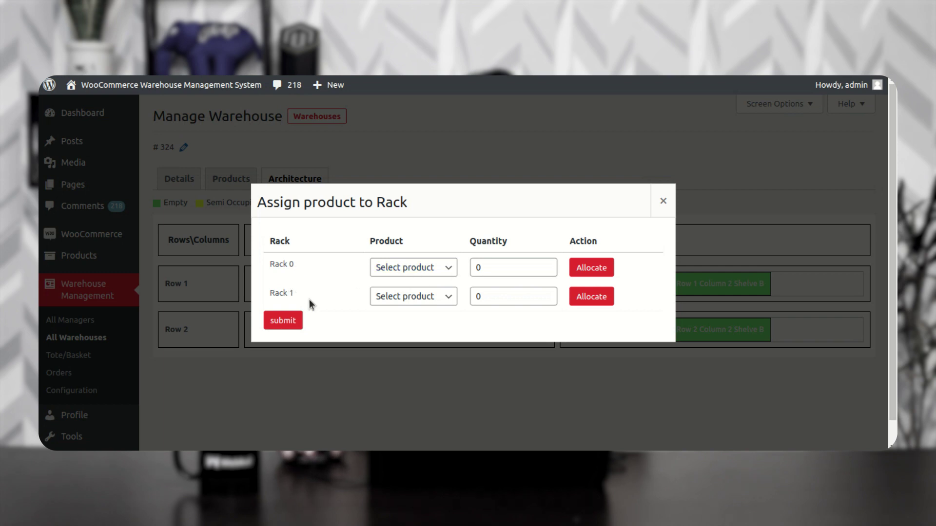
Put tesla101 on Racks 0 and 1, trying quantities 23, then 10 and 13.
{"action": "left_click", "coordinate": [445, 271]}
{"action": "left_click", "coordinate": [443, 293]}
{"action": "double_click", "coordinate": [498, 267]}
{"action": "type", "text": "23"}
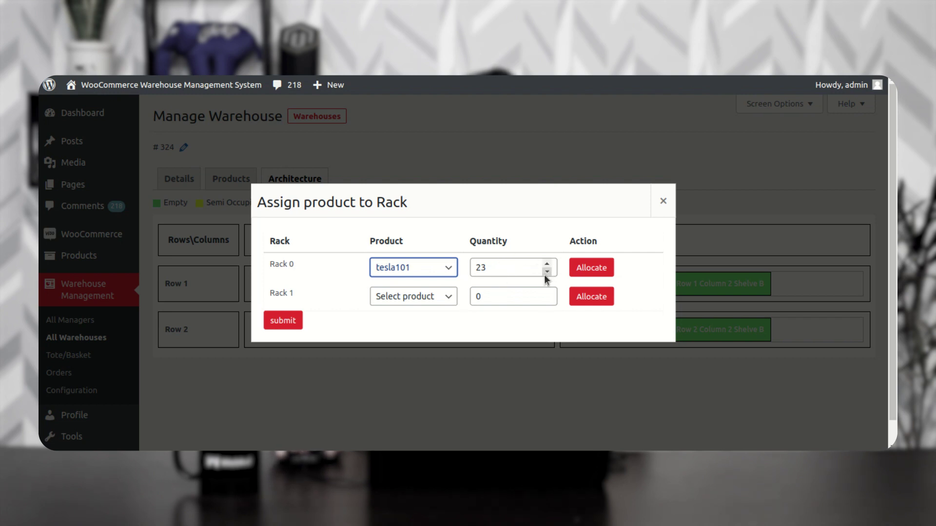
{"action": "left_click", "coordinate": [397, 297]}
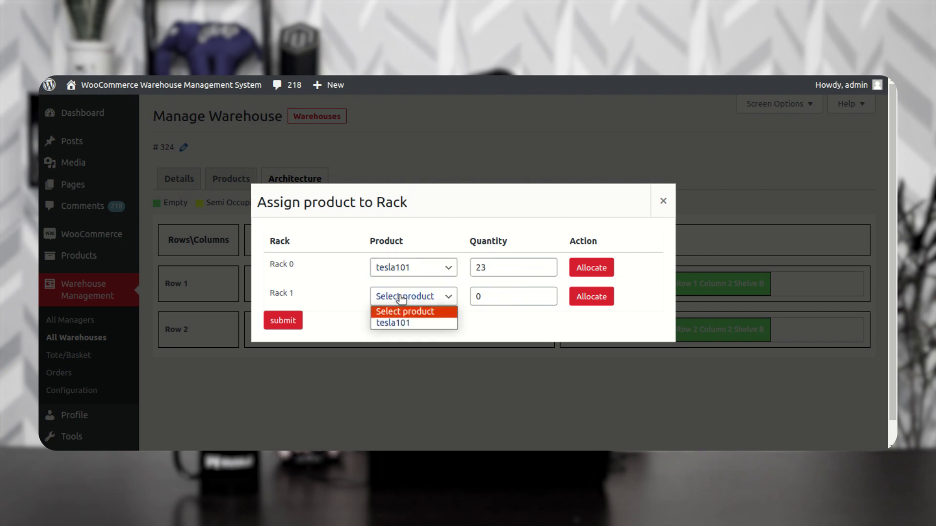
{"action": "left_click", "coordinate": [400, 324]}
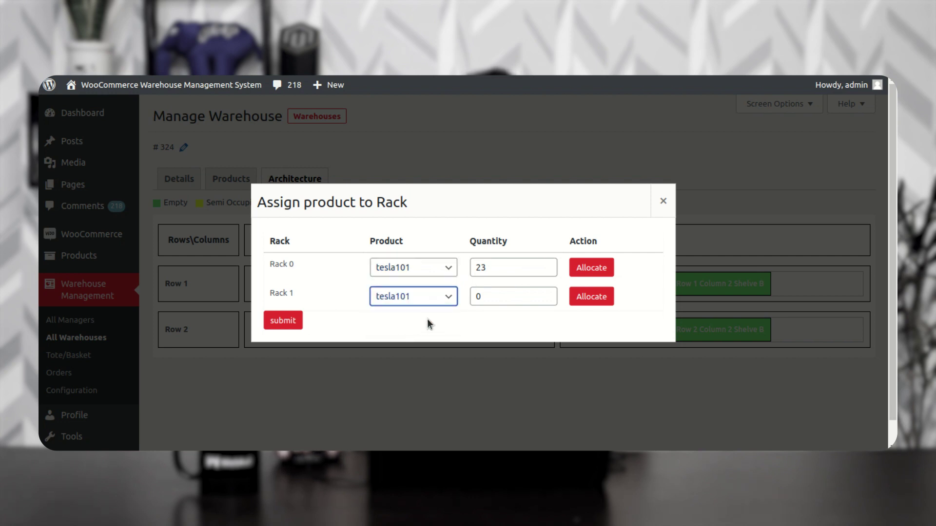
{"action": "double_click", "coordinate": [473, 268]}
{"action": "type", "text": "10"}
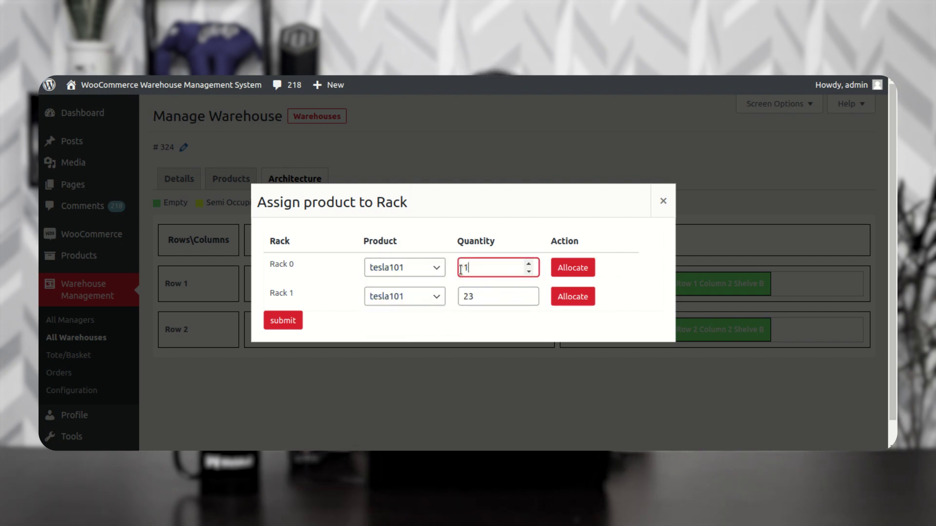
{"action": "double_click", "coordinate": [463, 297]}
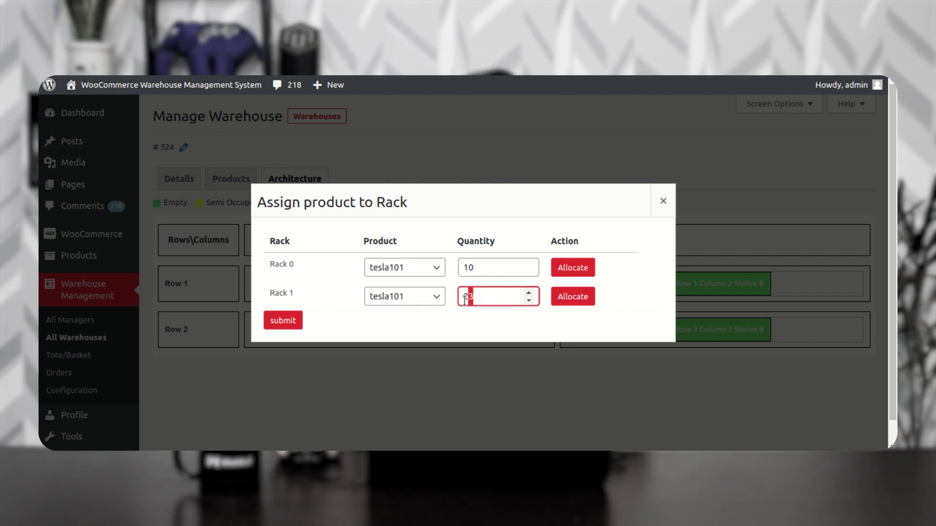
{"action": "type", "text": "1"}
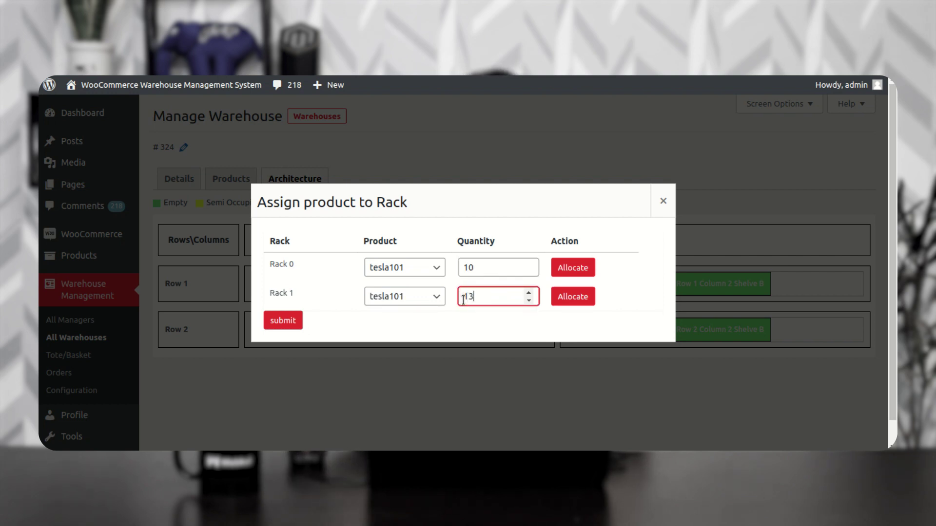
{"action": "type", "text": "3"}
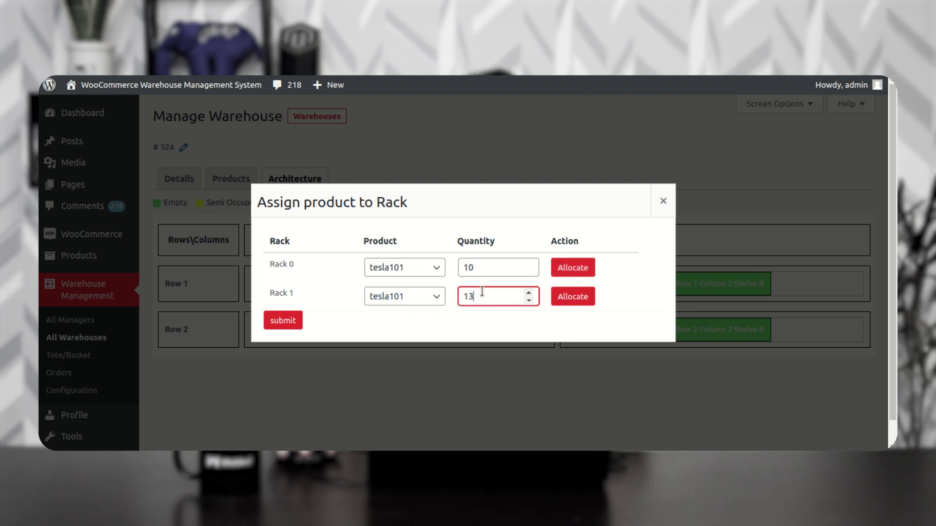
Empty Rack 1, allocate 23 tesla101 units to Rack 0, confirm, and submit.
{"action": "key", "text": "BackSpace"}
{"action": "left_click", "coordinate": [435, 296]}
{"action": "left_click", "coordinate": [417, 312]}
{"action": "left_click_drag", "start_coordinate": [474, 267], "coordinate": [454, 274]}
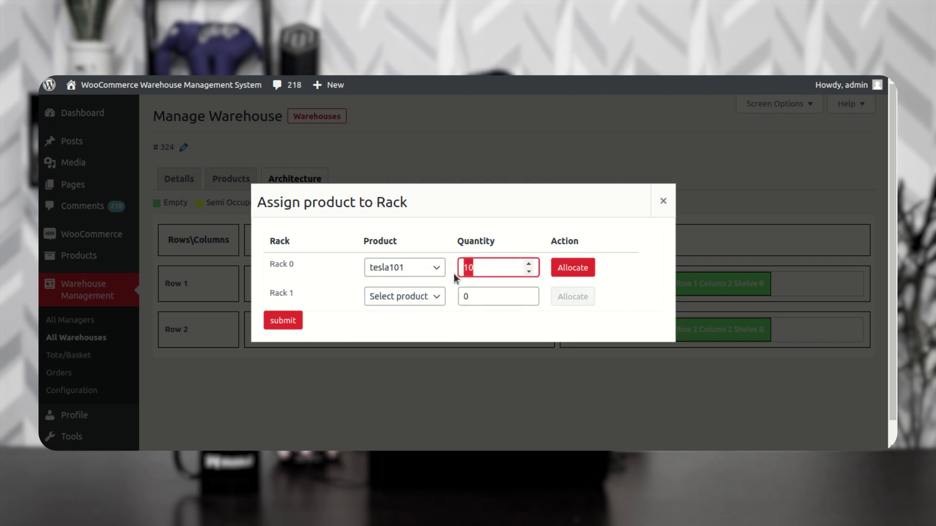
{"action": "type", "text": "23"}
{"action": "left_click", "coordinate": [585, 269]}
{"action": "left_click_drag", "start_coordinate": [352, 90], "coordinate": [513, 90]}
{"action": "left_click", "coordinate": [589, 119]}
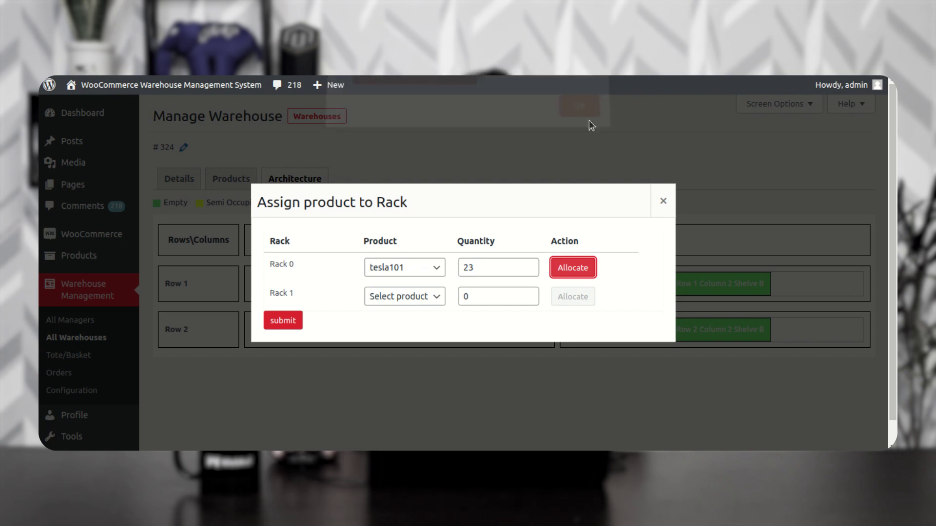
{"action": "left_click", "coordinate": [280, 321]}
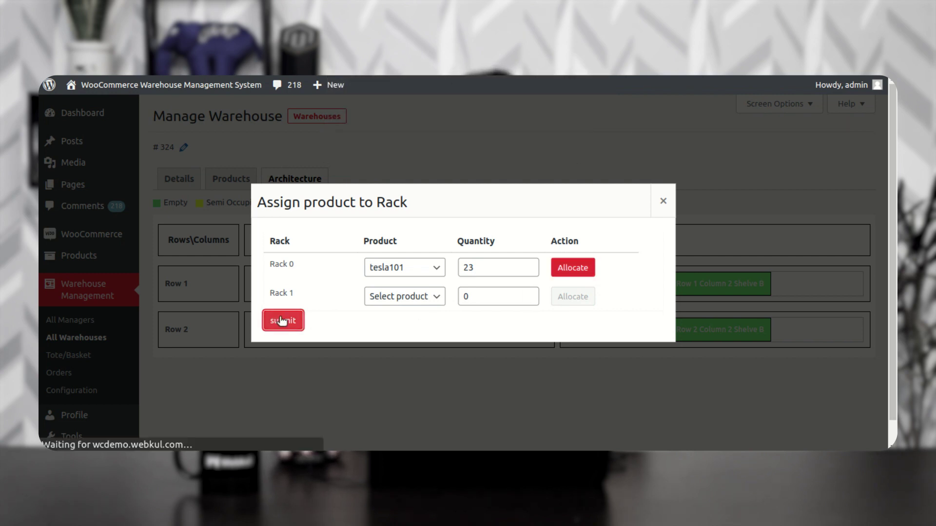
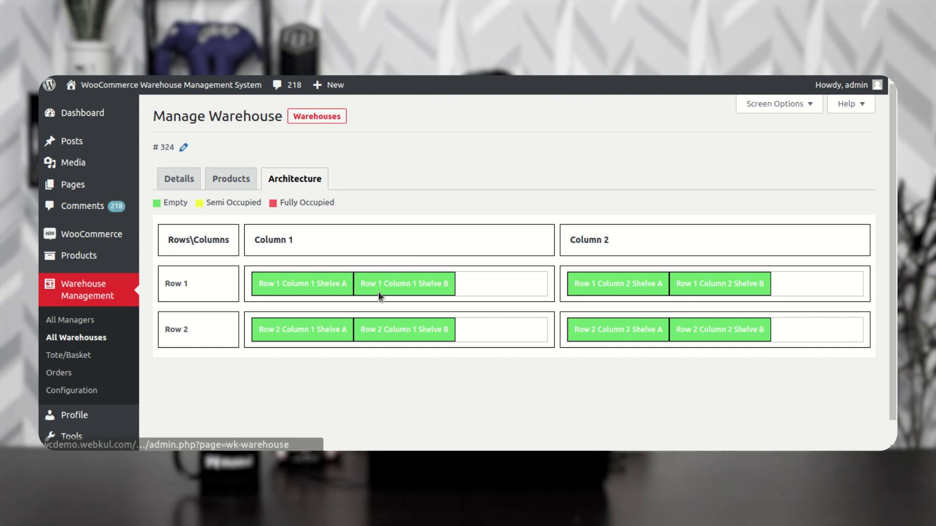
Pick tesla101 for Rack 0 of Row 1 Column 1 Shelve B, then close the rack dialog unsaved.
{"action": "left_click", "coordinate": [428, 285]}
{"action": "left_click", "coordinate": [439, 268]}
{"action": "left_click", "coordinate": [435, 298]}
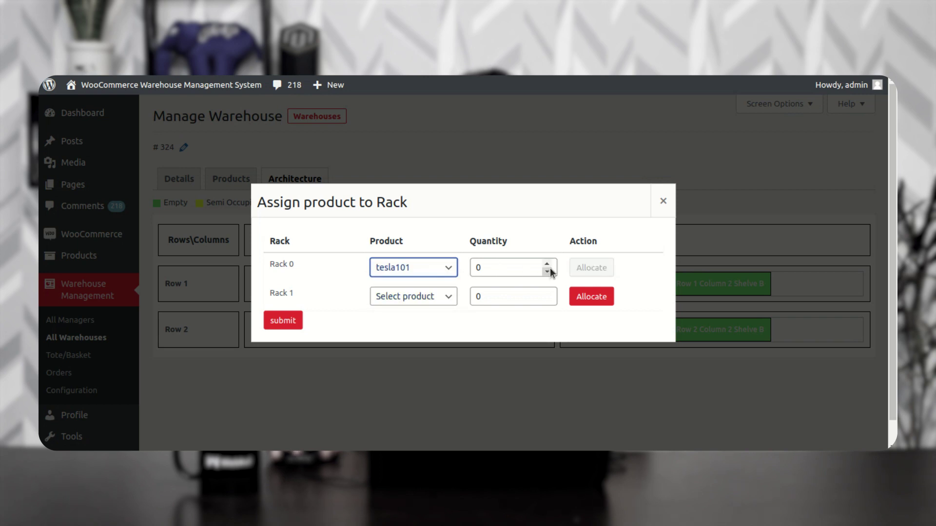
{"action": "left_click", "coordinate": [664, 202]}
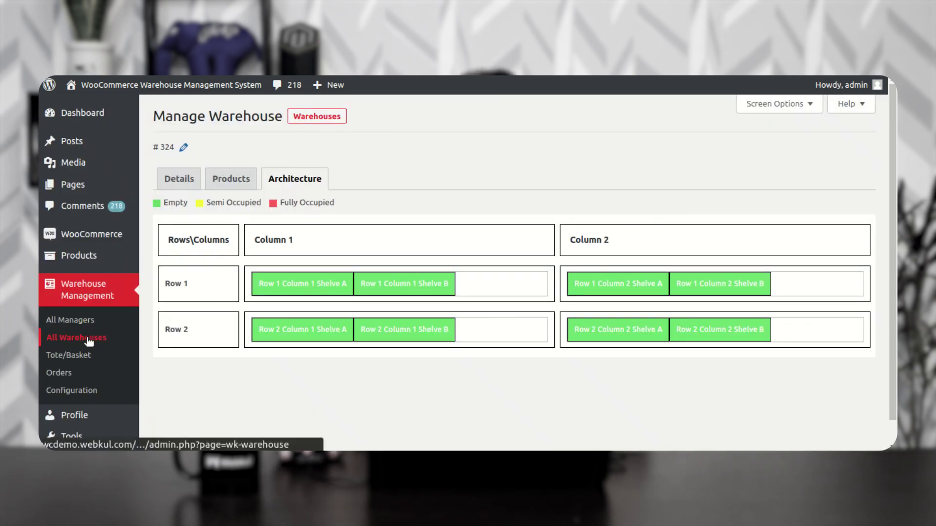
Raise tesla101's assigned stock to 29 on the warehouse Products tab and confirm the update.
{"action": "left_click", "coordinate": [227, 179]}
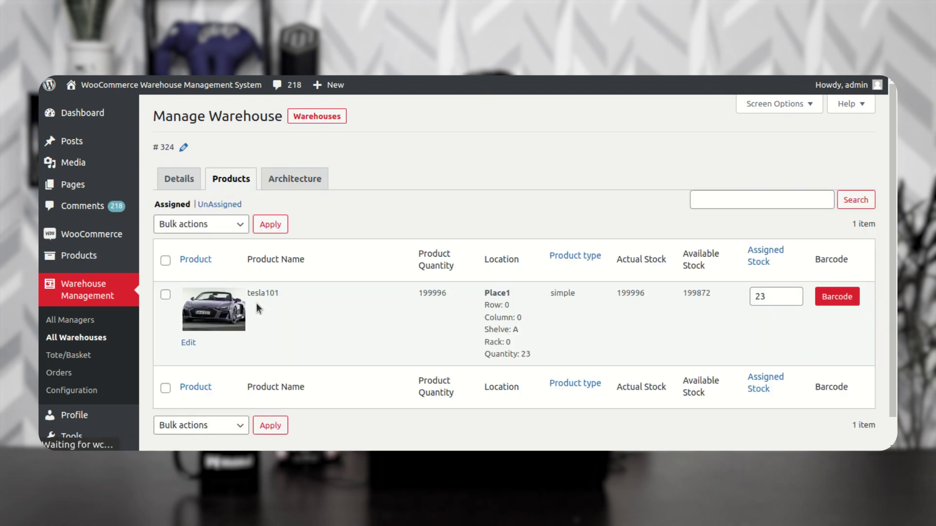
{"action": "scroll", "coordinate": [263, 309], "scroll_direction": "down", "scroll_amount": 1}
{"action": "left_click", "coordinate": [793, 265]}
{"action": "left_click", "coordinate": [722, 315]}
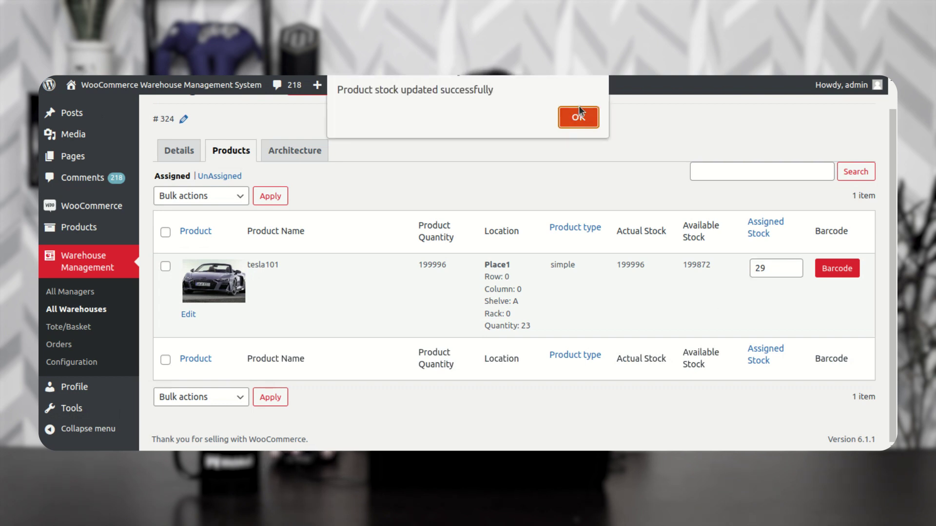
{"action": "left_click", "coordinate": [579, 116]}
{"action": "left_click", "coordinate": [291, 149]}
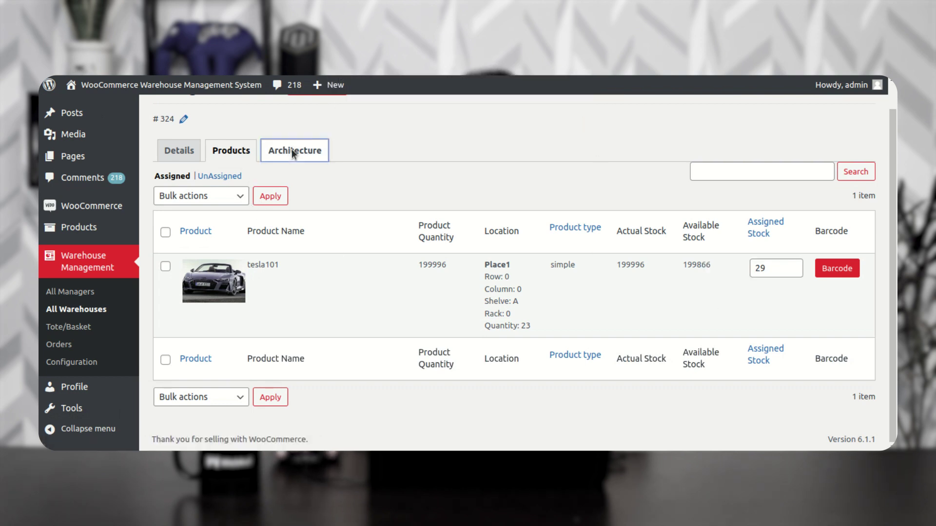
Assign 6 units of tesla101 to Rack 0 on Row 1 Column 1 Shelve B and submit.
{"action": "left_click", "coordinate": [415, 283]}
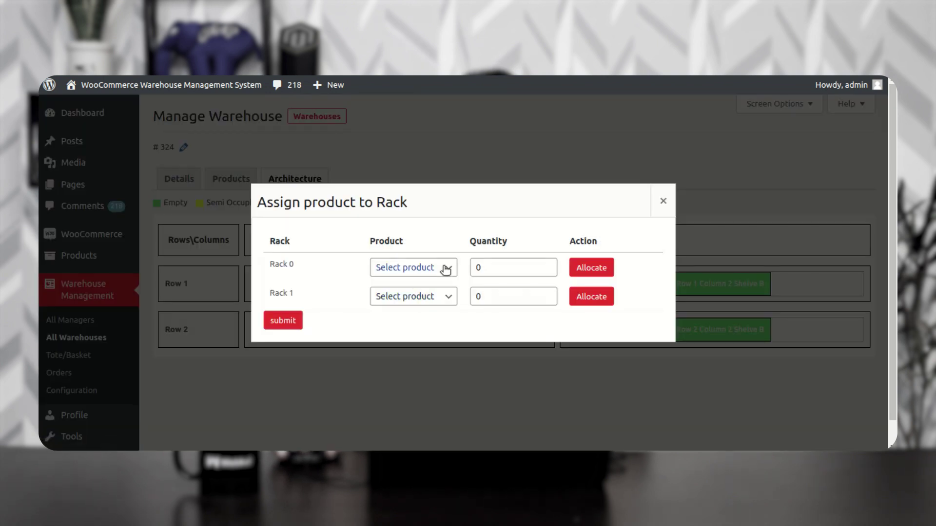
{"action": "left_click", "coordinate": [444, 268]}
{"action": "left_click", "coordinate": [429, 293]}
{"action": "left_click", "coordinate": [595, 270]}
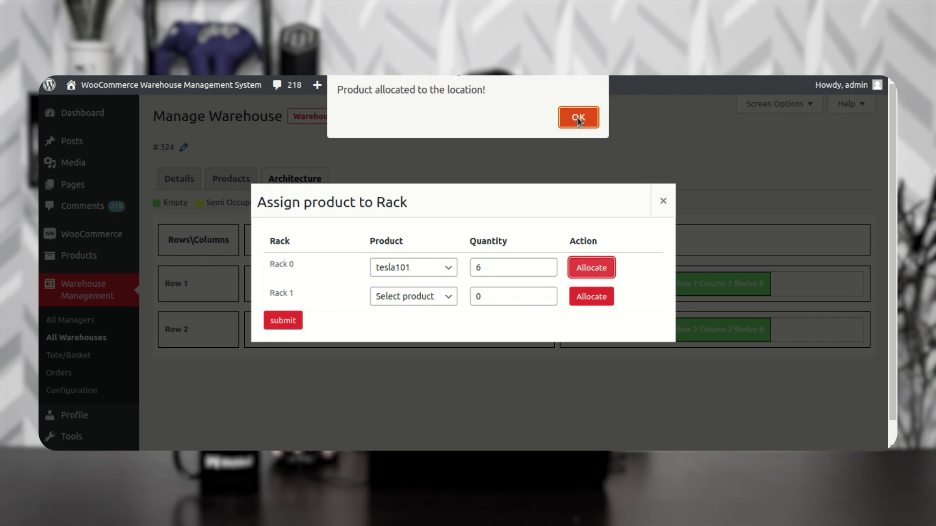
{"action": "left_click", "coordinate": [578, 120]}
{"action": "left_click", "coordinate": [283, 321]}
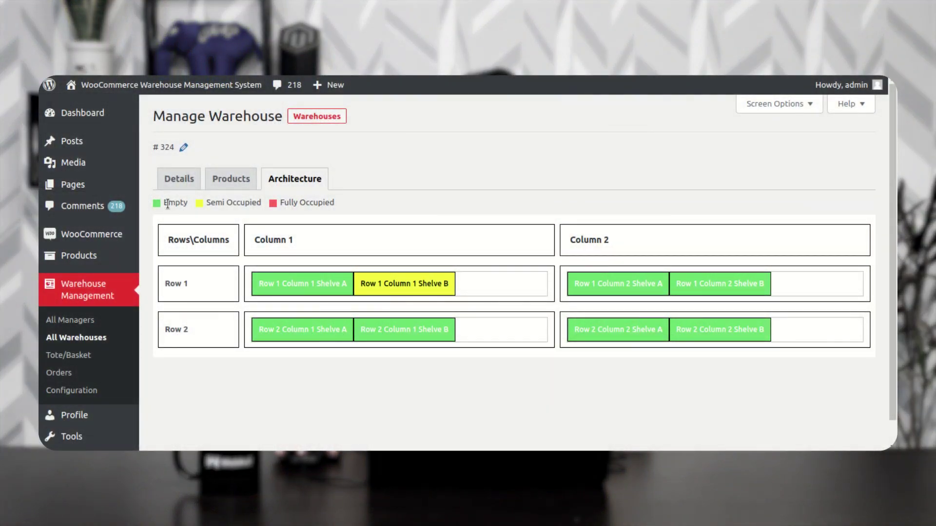
{"action": "left_click_drag", "start_coordinate": [168, 205], "coordinate": [341, 210]}
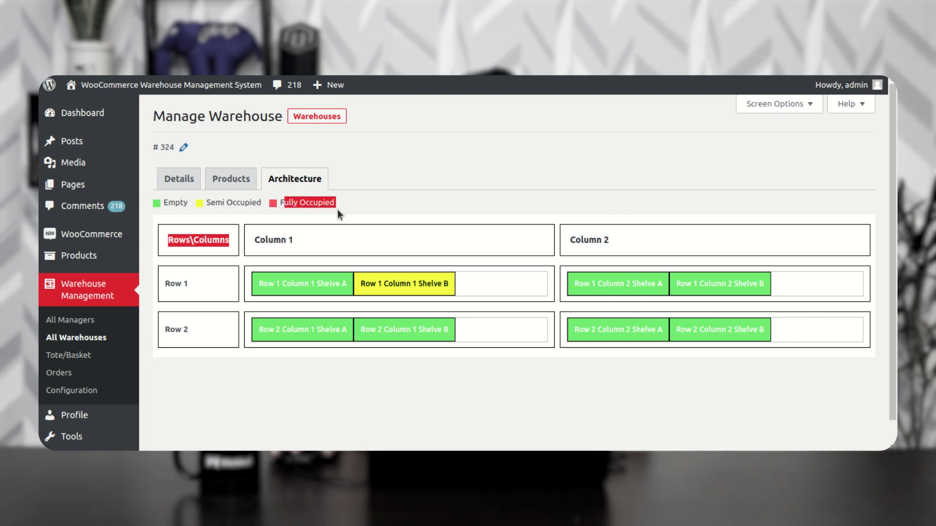
{"action": "left_click", "coordinate": [309, 215]}
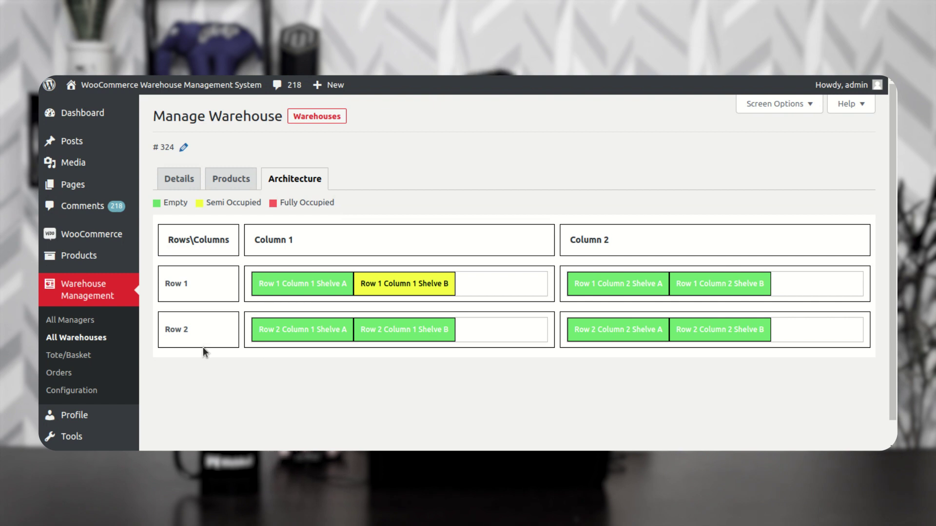
Filter the Tote/Basket list by Test22 warehouse.
{"action": "left_click", "coordinate": [81, 359]}
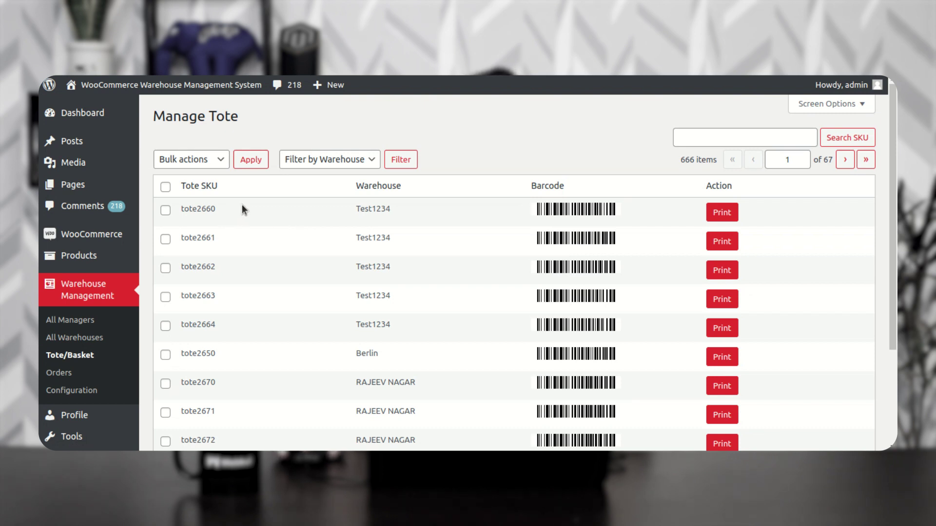
{"action": "left_click", "coordinate": [355, 165]}
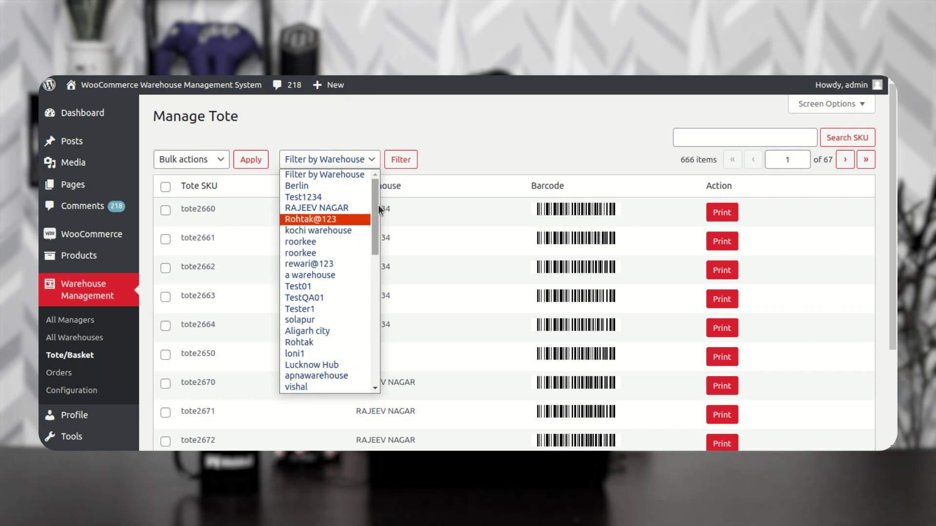
{"action": "left_click_drag", "start_coordinate": [376, 201], "coordinate": [390, 355]}
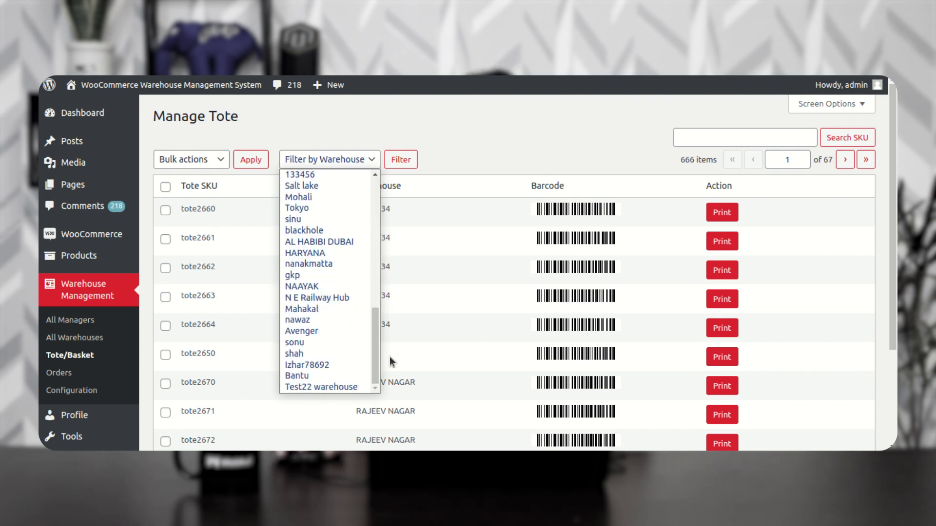
{"action": "left_click", "coordinate": [347, 384]}
{"action": "left_click", "coordinate": [406, 162]}
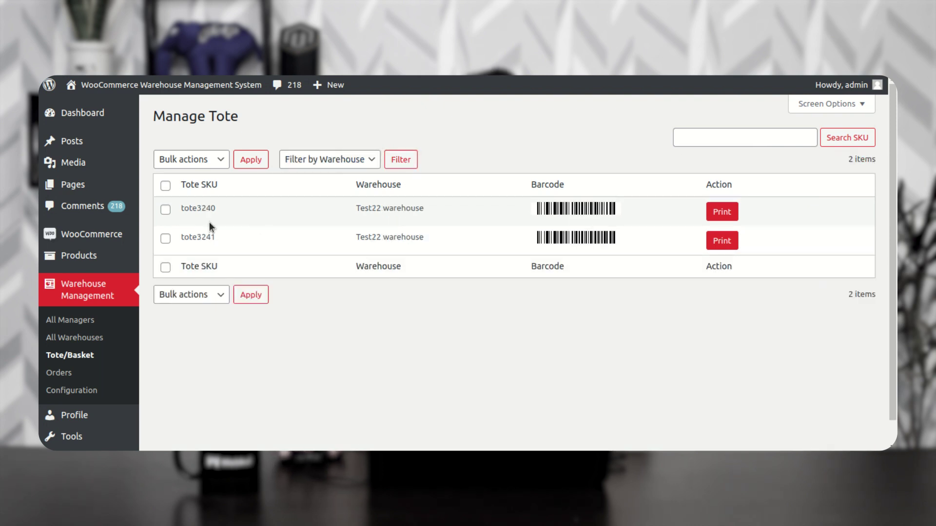
Try printing tote3240's barcode twice, cancelling the print dialog each time.
{"action": "left_click", "coordinate": [722, 213]}
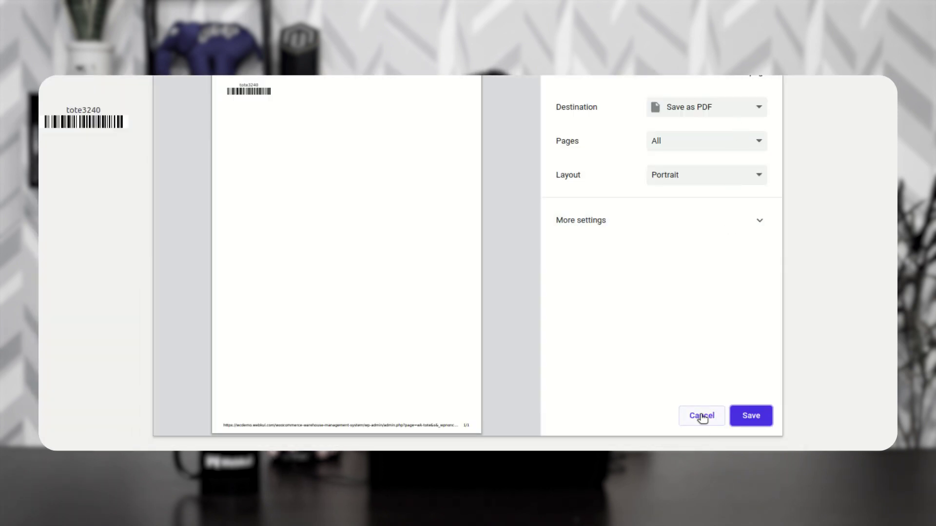
{"action": "left_click", "coordinate": [702, 417]}
{"action": "left_click", "coordinate": [719, 212]}
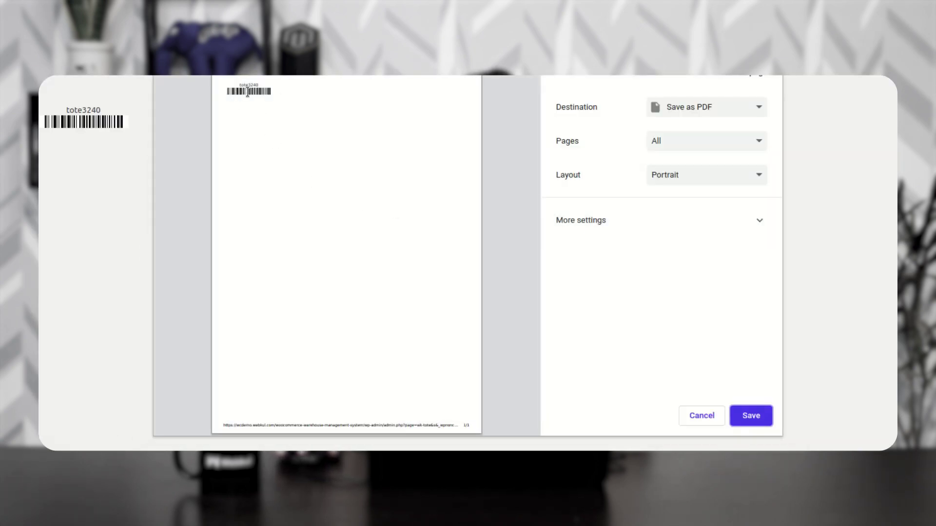
{"action": "left_click", "coordinate": [714, 417]}
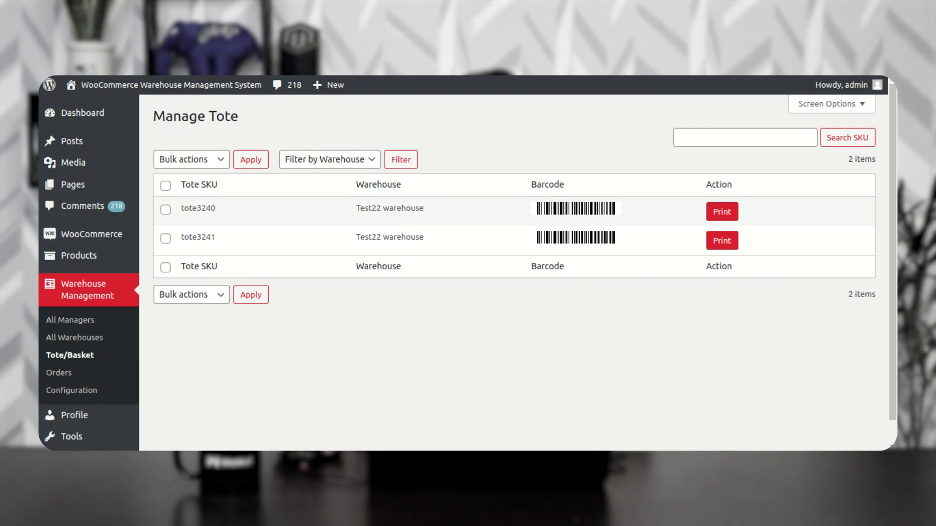
View Manage Warehouse Orders, then return to warehouse #324's products showing tesla101 at 23 and 6 units.
{"action": "left_click", "coordinate": [72, 376]}
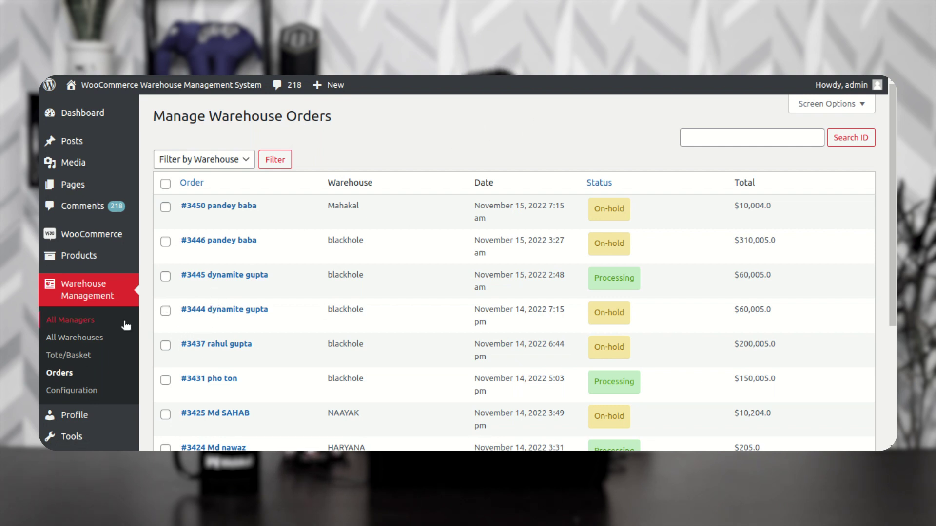
{"action": "left_click", "coordinate": [97, 344]}
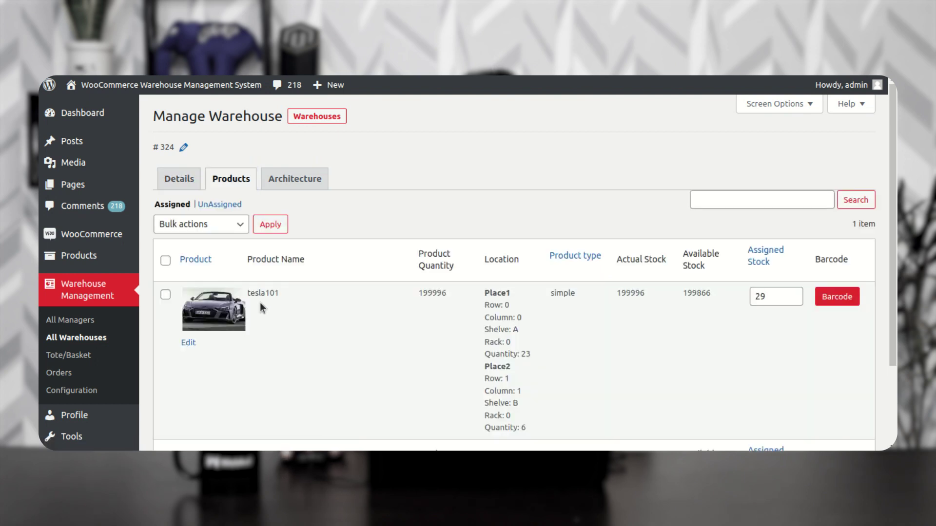
{"action": "double_click", "coordinate": [251, 294]}
{"action": "key", "text": "ctrl+c"}
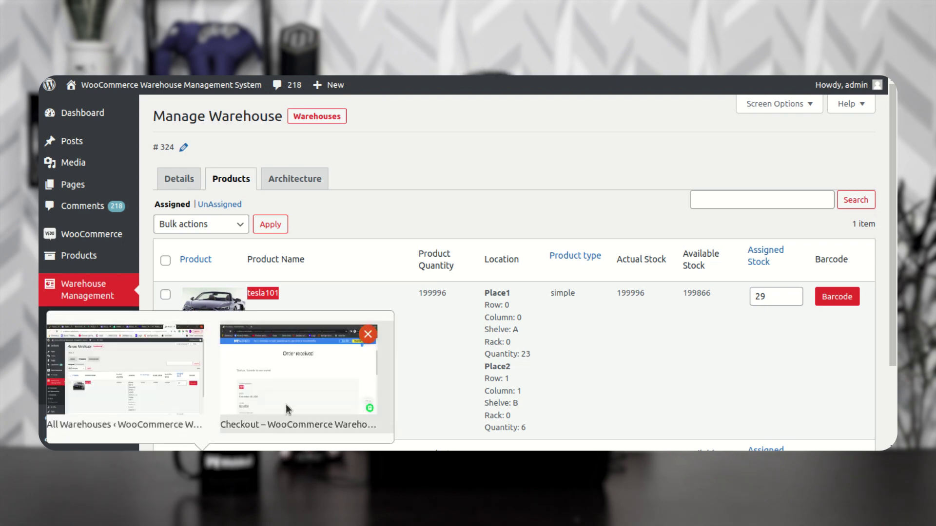
Search the storefront for tesla101 from the Checkout tab.
{"action": "left_click", "coordinate": [287, 403]}
{"action": "scroll", "coordinate": [410, 319], "scroll_direction": "up", "scroll_amount": 3}
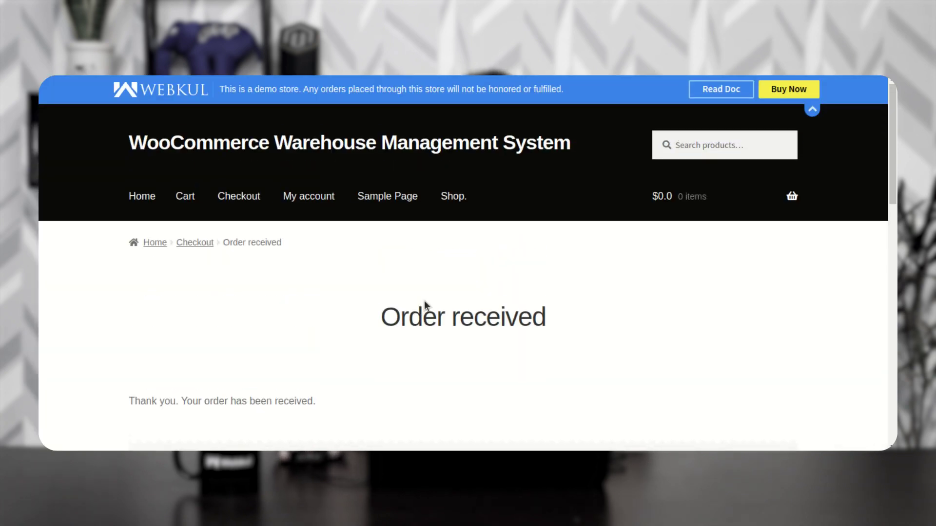
{"action": "left_click", "coordinate": [692, 145]}
{"action": "key", "text": "ctrl+v"}
{"action": "key", "text": "Return"}
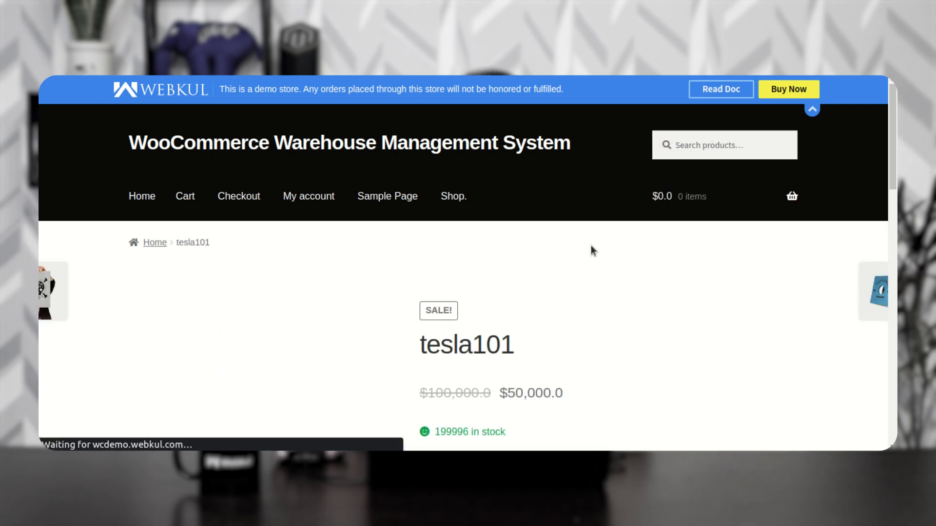
Add tesla101 to the cart and view the cart totalling $50,005.0.
{"action": "scroll", "coordinate": [575, 258], "scroll_direction": "down", "scroll_amount": 3}
{"action": "left_click", "coordinate": [513, 315]}
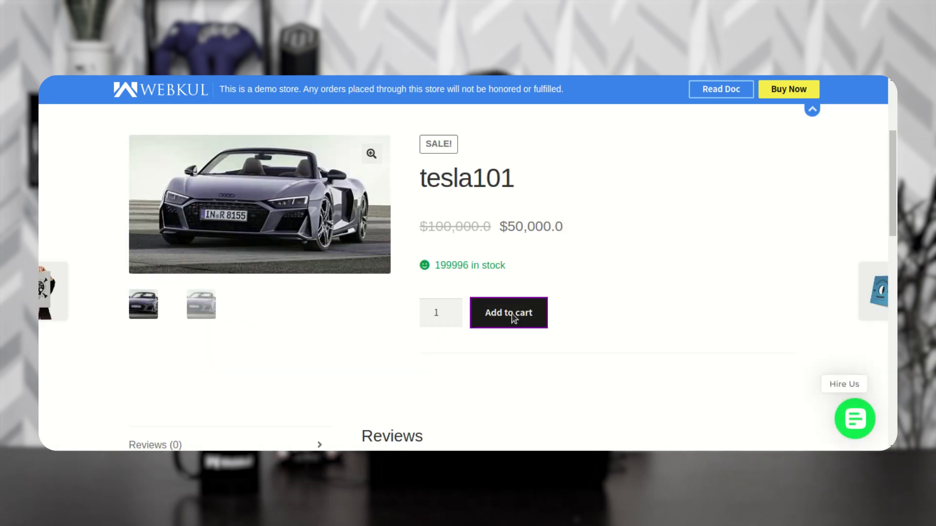
{"action": "mouse_move", "coordinate": [771, 202]}
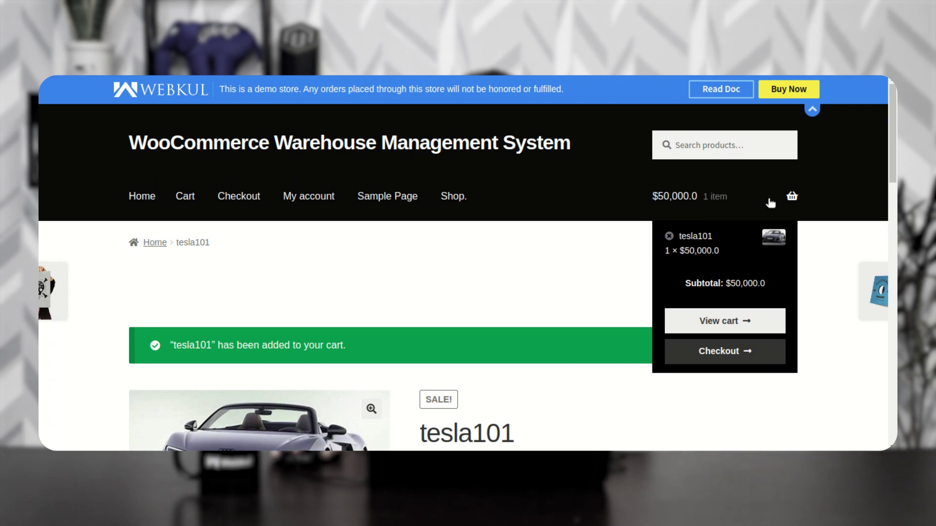
{"action": "left_click", "coordinate": [748, 323]}
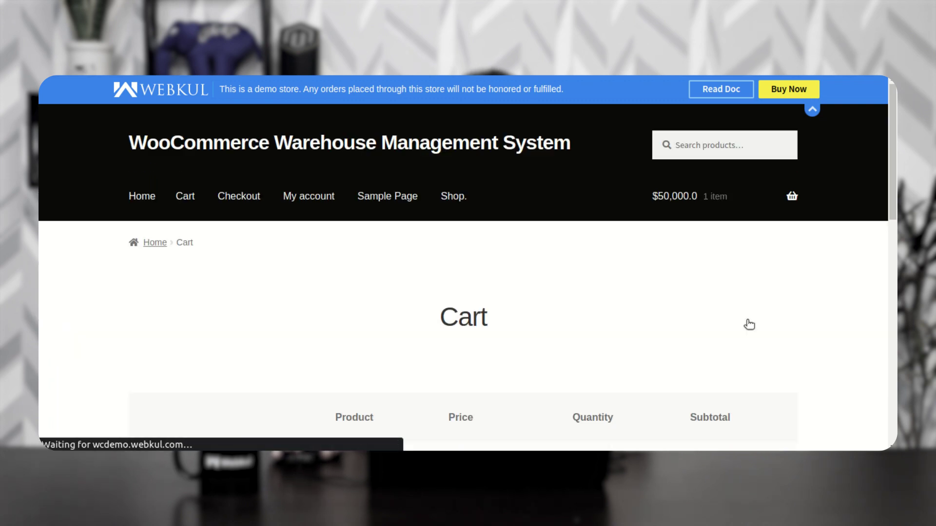
{"action": "scroll", "coordinate": [741, 322], "scroll_direction": "down", "scroll_amount": 6}
{"action": "scroll", "coordinate": [741, 324], "scroll_direction": "down", "scroll_amount": 3}
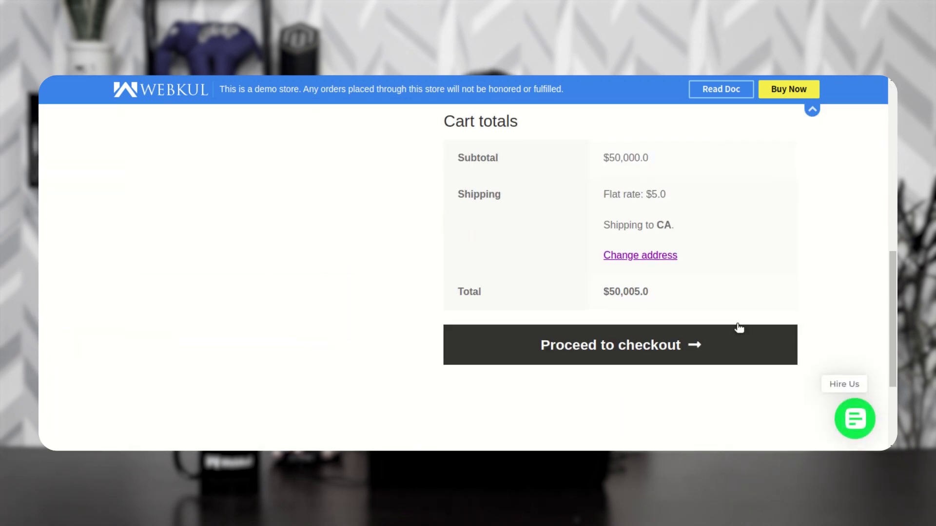
Go to checkout and autofill the billing fields with the saved address.
{"action": "left_click", "coordinate": [664, 349]}
{"action": "scroll", "coordinate": [411, 386], "scroll_direction": "down", "scroll_amount": 5}
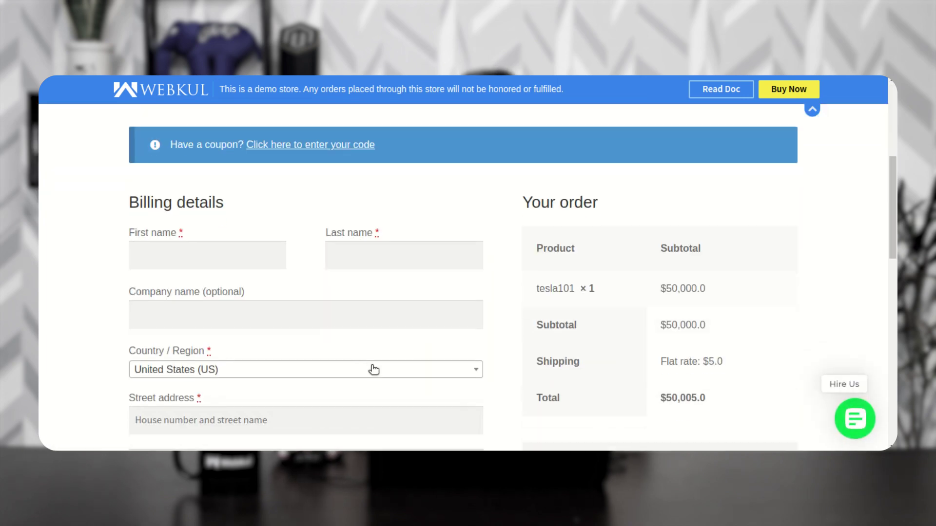
{"action": "left_click", "coordinate": [245, 257]}
{"action": "left_click", "coordinate": [335, 276]}
Choose Cash on delivery as payment and place the order.
{"action": "scroll", "coordinate": [340, 274], "scroll_direction": "down", "scroll_amount": 4}
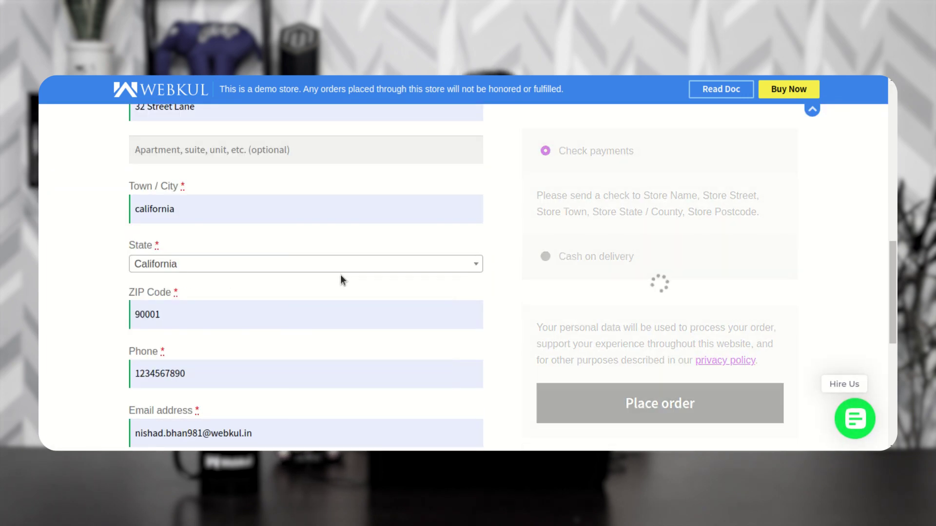
{"action": "scroll", "coordinate": [366, 302], "scroll_direction": "up", "scroll_amount": 4}
{"action": "scroll", "coordinate": [365, 305], "scroll_direction": "up", "scroll_amount": 3}
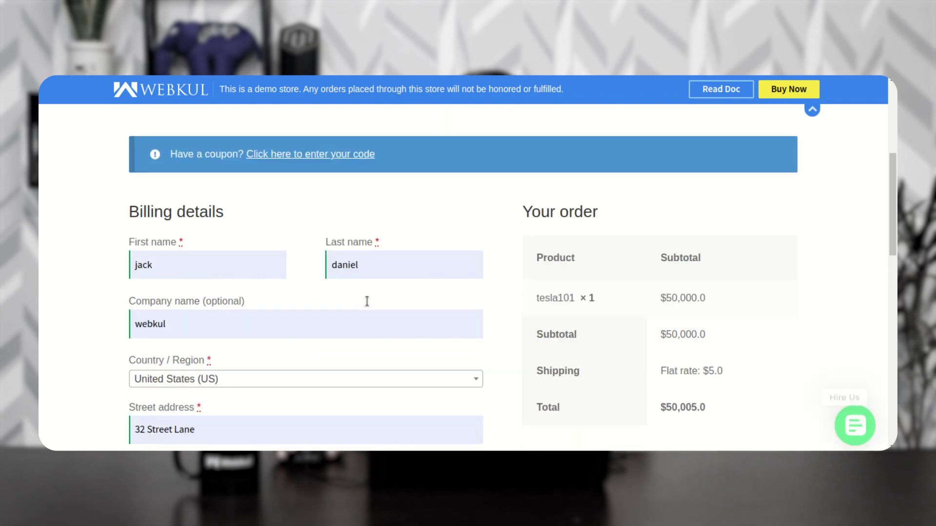
{"action": "scroll", "coordinate": [388, 307], "scroll_direction": "down", "scroll_amount": 4}
{"action": "scroll", "coordinate": [389, 304], "scroll_direction": "down", "scroll_amount": 3}
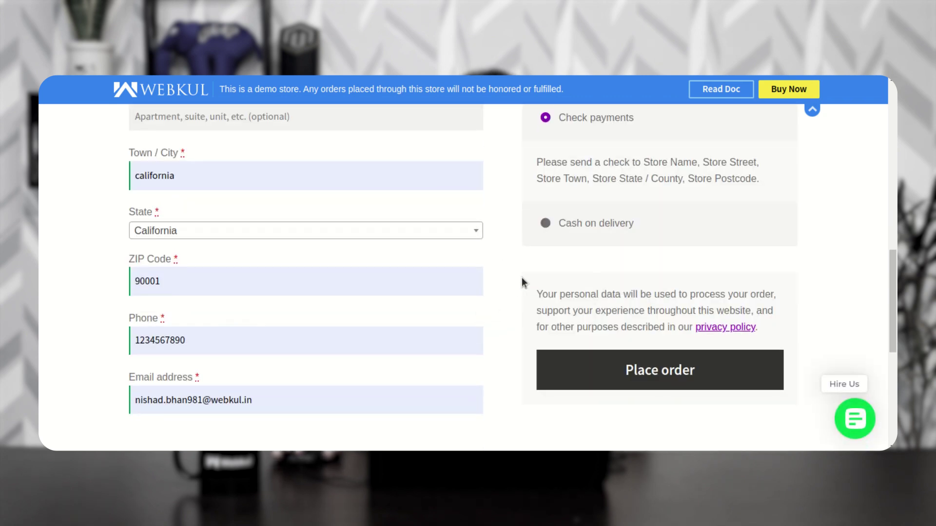
{"action": "left_click", "coordinate": [545, 223]}
{"action": "left_click", "coordinate": [613, 353]}
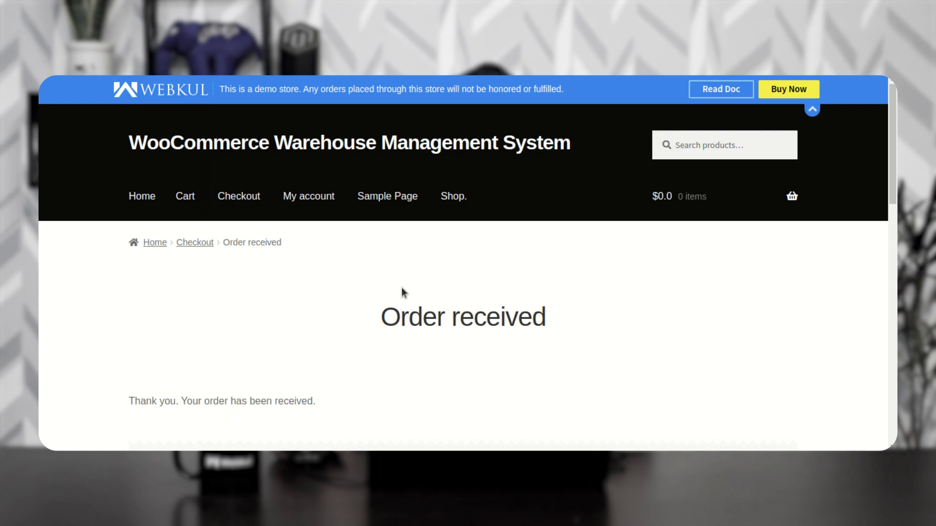
Check the order number on the confirmation page, then open WooCommerce > Orders in the admin.
{"action": "scroll", "coordinate": [385, 331], "scroll_direction": "down", "scroll_amount": 3}
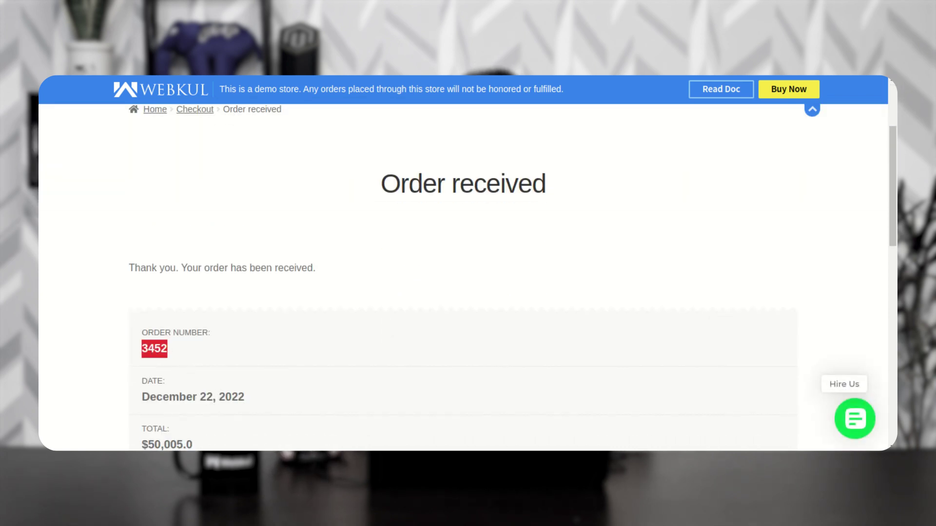
{"action": "left_click", "coordinate": [163, 379]}
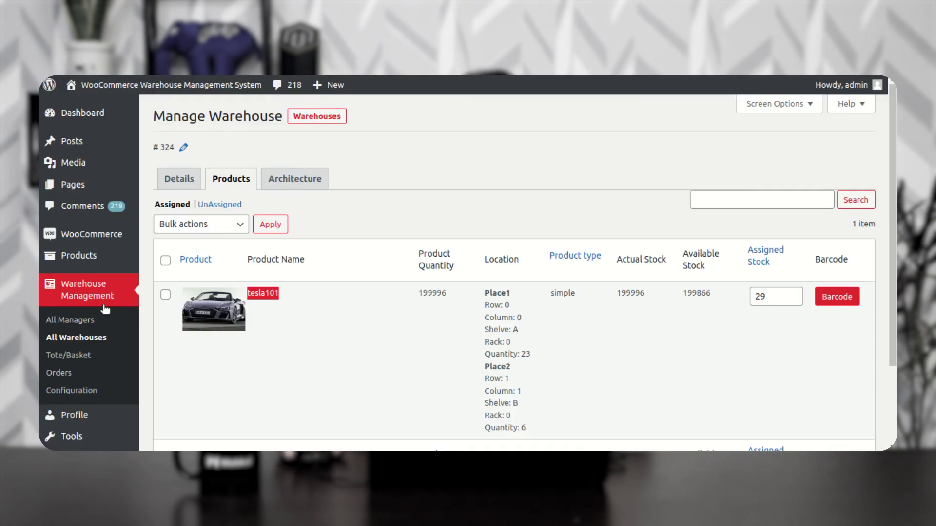
{"action": "mouse_move", "coordinate": [89, 239]}
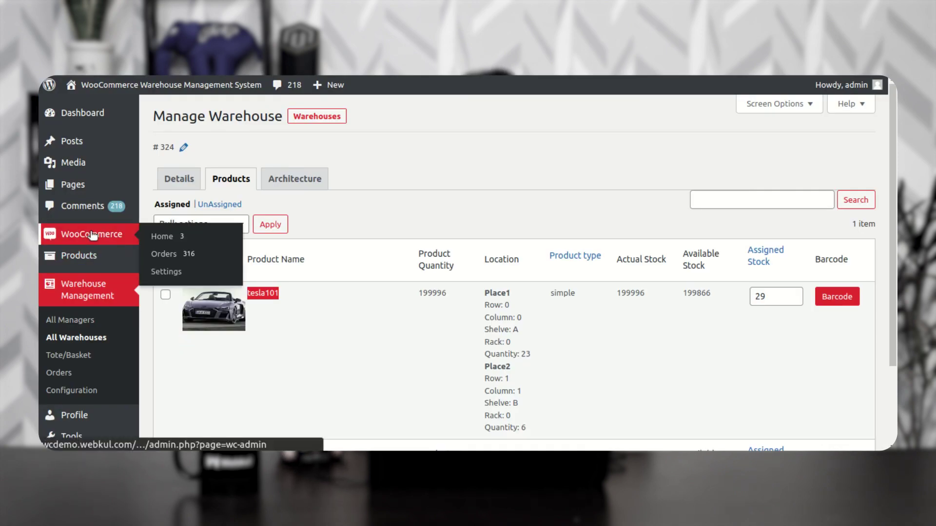
{"action": "left_click", "coordinate": [177, 252]}
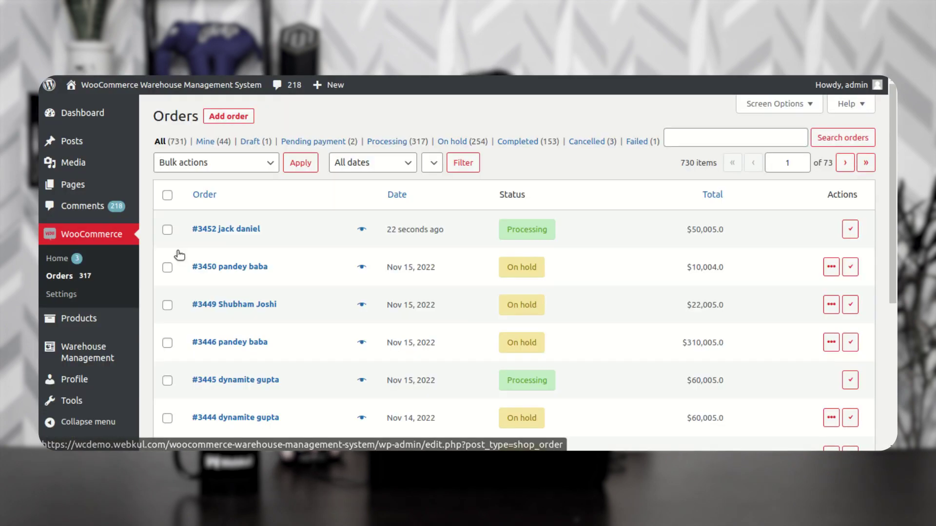
Set order #3452's tesla101 item to Test22 warehouse with the first listed manager and update.
{"action": "left_click", "coordinate": [222, 230]}
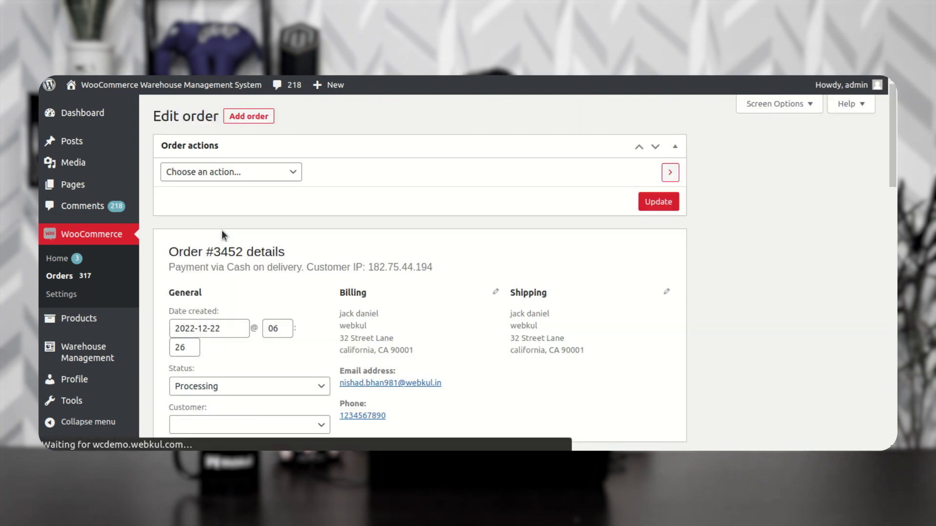
{"action": "scroll", "coordinate": [285, 285], "scroll_direction": "down", "scroll_amount": 10}
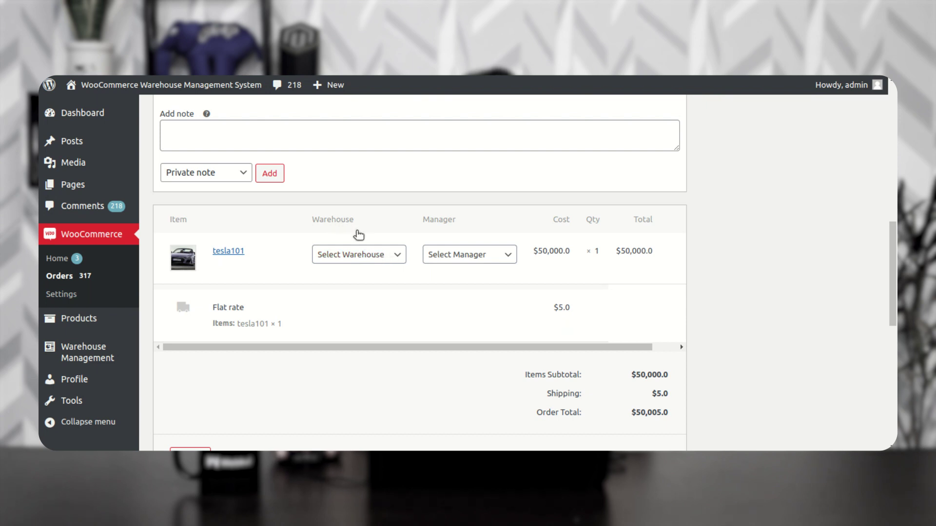
{"action": "left_click", "coordinate": [390, 261]}
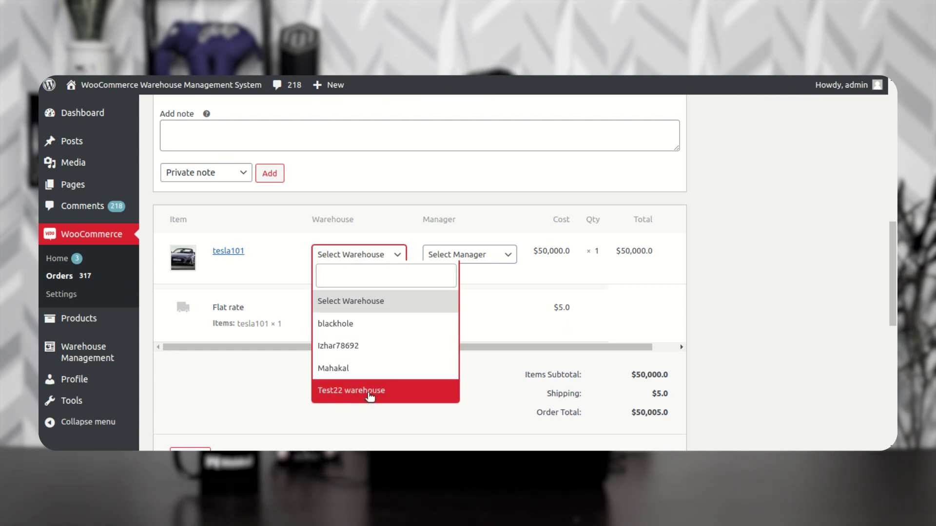
{"action": "left_click", "coordinate": [369, 393]}
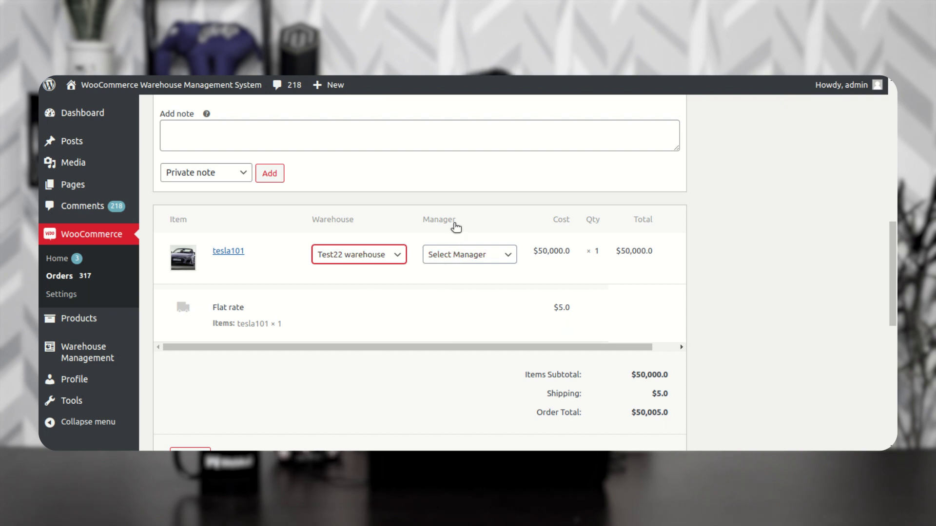
{"action": "left_click", "coordinate": [473, 257]}
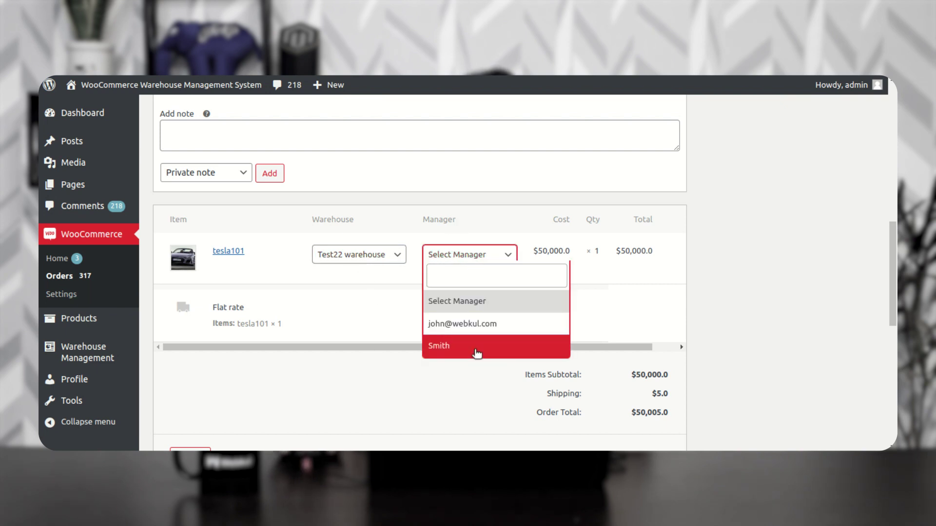
{"action": "left_click", "coordinate": [492, 326]}
{"action": "scroll", "coordinate": [276, 314], "scroll_direction": "up", "scroll_amount": 15}
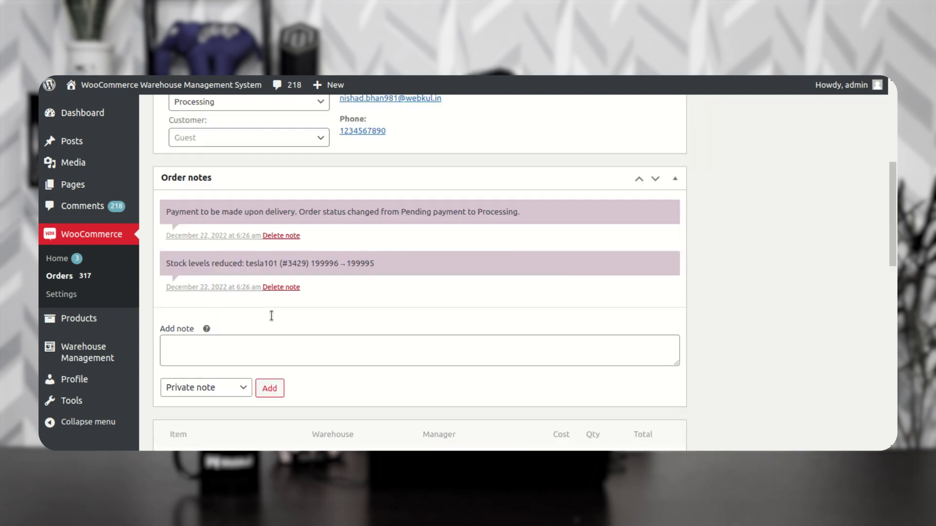
{"action": "left_click", "coordinate": [661, 208]}
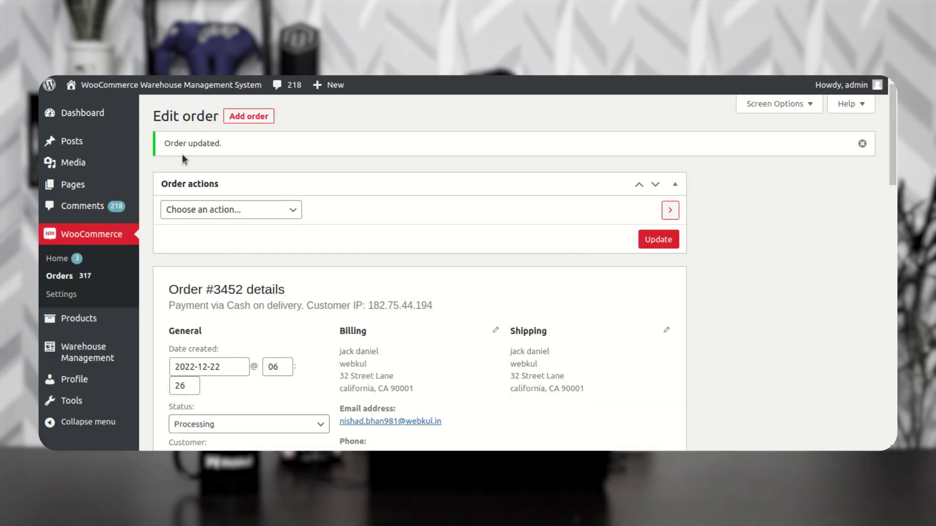
Confirm tesla101 keeps Test22 warehouse and its manager, then go to Warehouse Management's managers list.
{"action": "left_click_drag", "start_coordinate": [165, 143], "coordinate": [230, 148]}
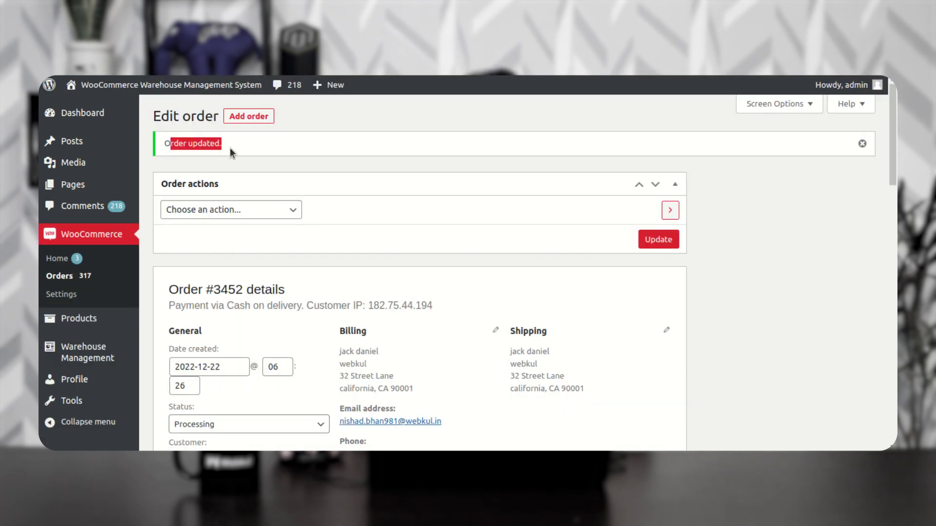
{"action": "scroll", "coordinate": [442, 371], "scroll_direction": "down", "scroll_amount": 7}
{"action": "scroll", "coordinate": [444, 369], "scroll_direction": "down", "scroll_amount": 5}
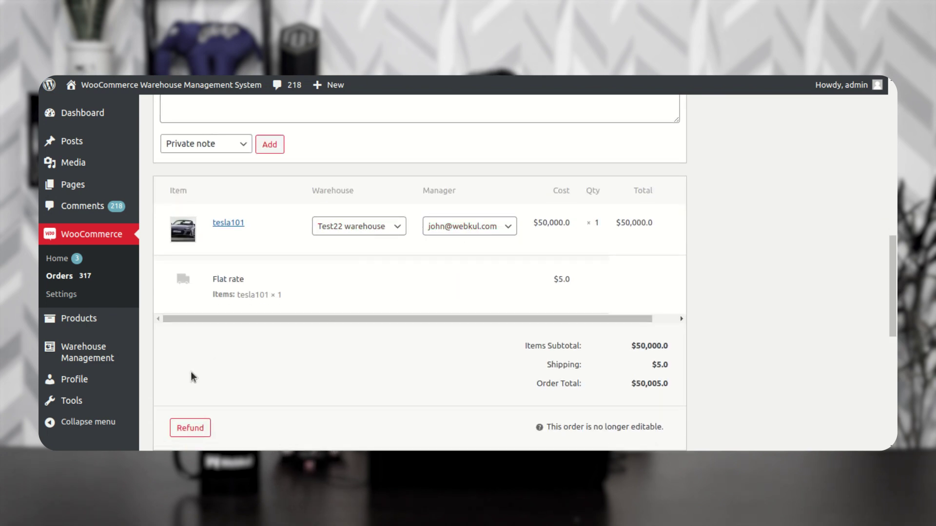
{"action": "left_click", "coordinate": [77, 326]}
{"action": "scroll", "coordinate": [71, 390], "scroll_direction": "down", "scroll_amount": 2}
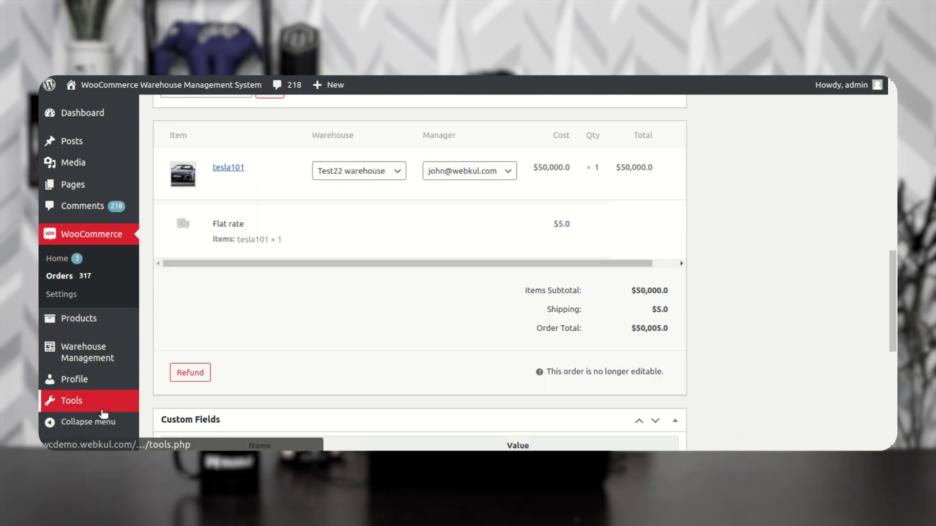
{"action": "left_click", "coordinate": [100, 352]}
{"action": "scroll", "coordinate": [53, 355], "scroll_direction": "down", "scroll_amount": 3}
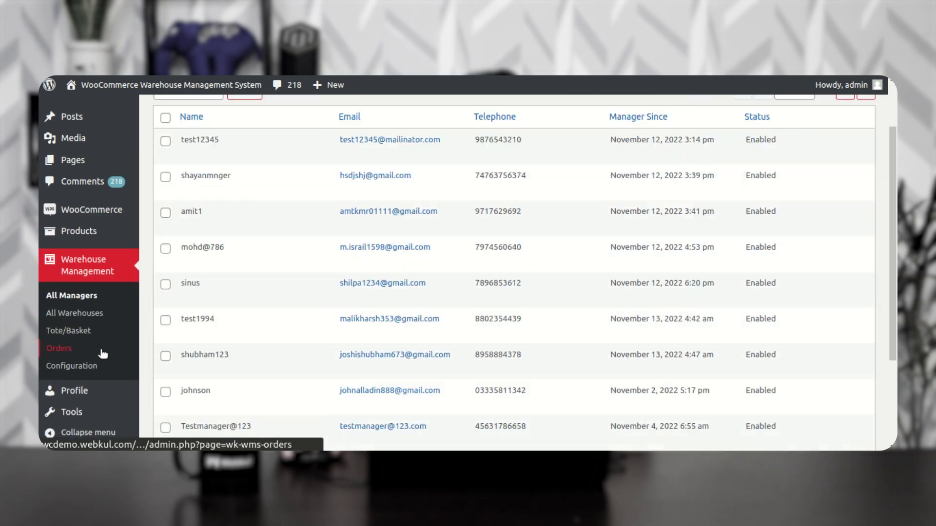
Review Manage Warehouse Orders, finding order #3452 under Test22 warehouse at $50,005.0, Processing.
{"action": "left_click", "coordinate": [65, 353]}
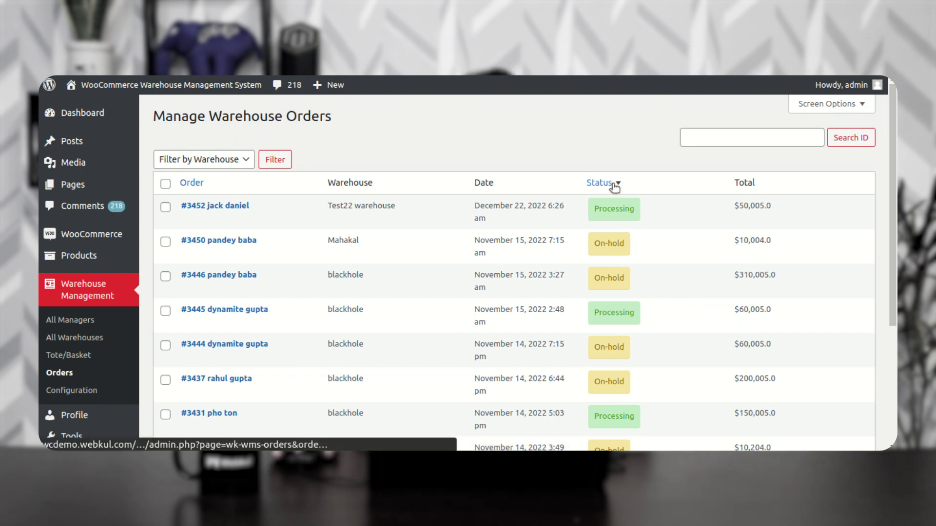
{"action": "scroll", "coordinate": [626, 326], "scroll_direction": "down", "scroll_amount": 5}
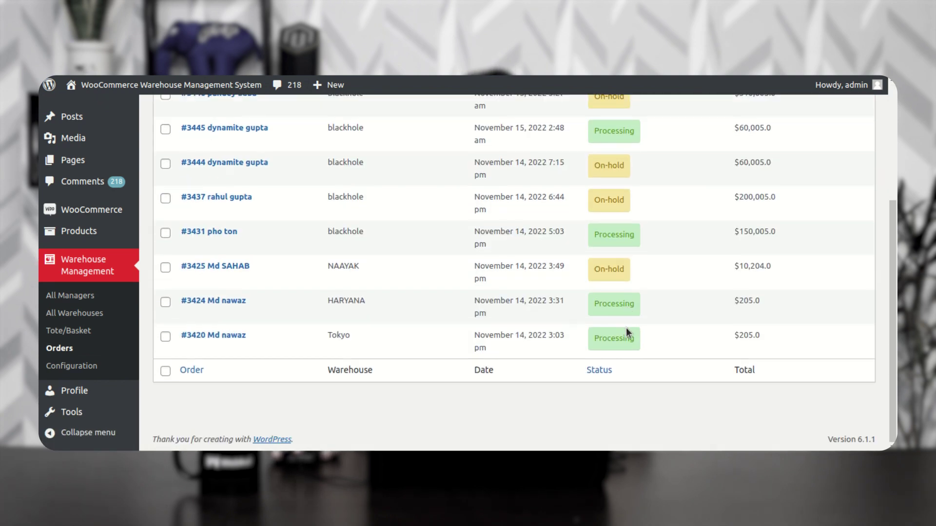
{"action": "scroll", "coordinate": [626, 328], "scroll_direction": "up", "scroll_amount": 5}
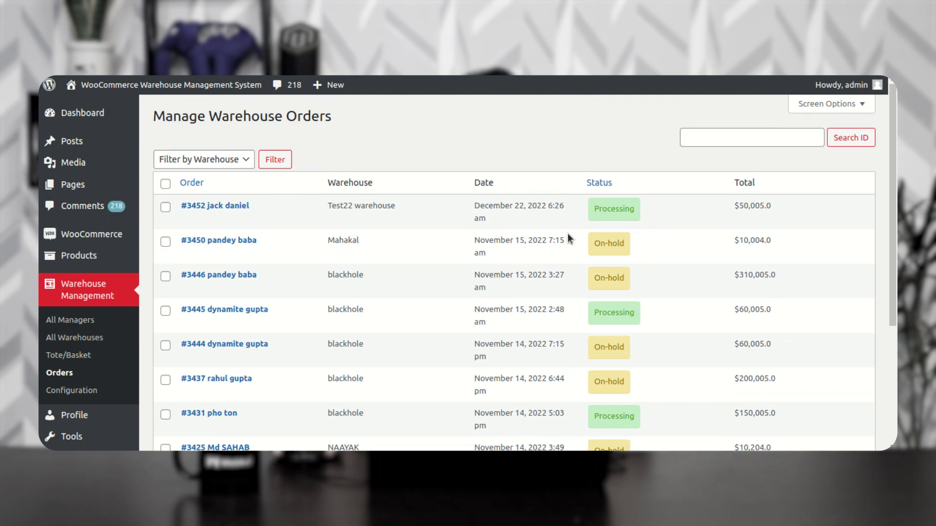
{"action": "scroll", "coordinate": [393, 284], "scroll_direction": "down", "scroll_amount": 2}
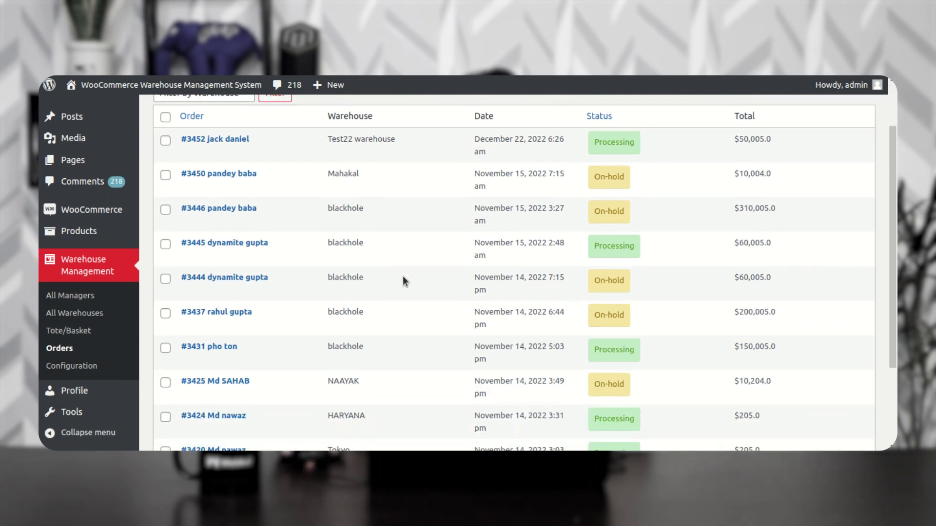
{"action": "scroll", "coordinate": [411, 302], "scroll_direction": "up", "scroll_amount": 2}
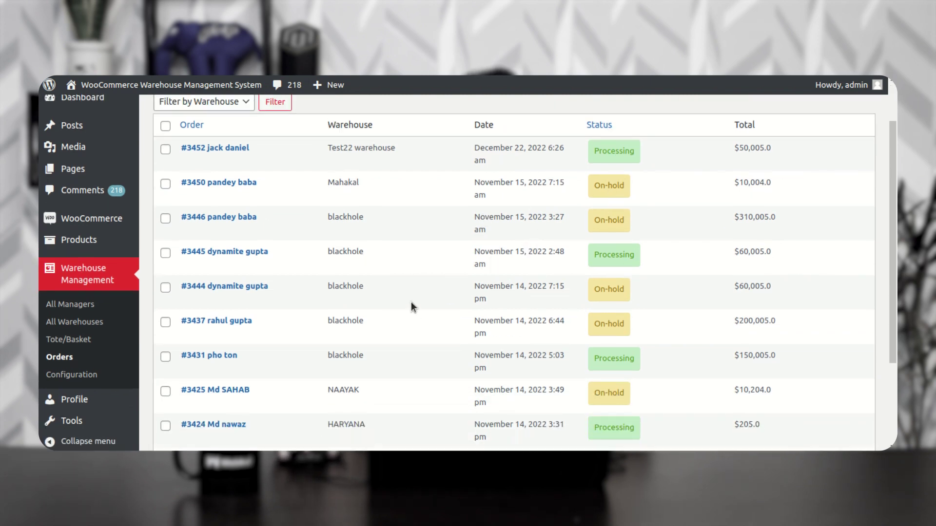